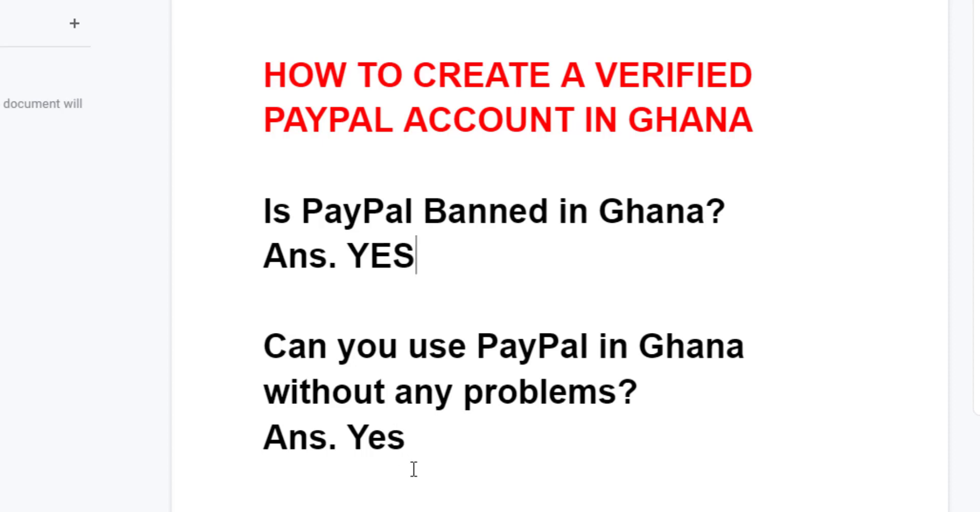
pyautogui.moveTo(408, 449); pyautogui.dragTo(349, 439)
pyautogui.click(438, 427)
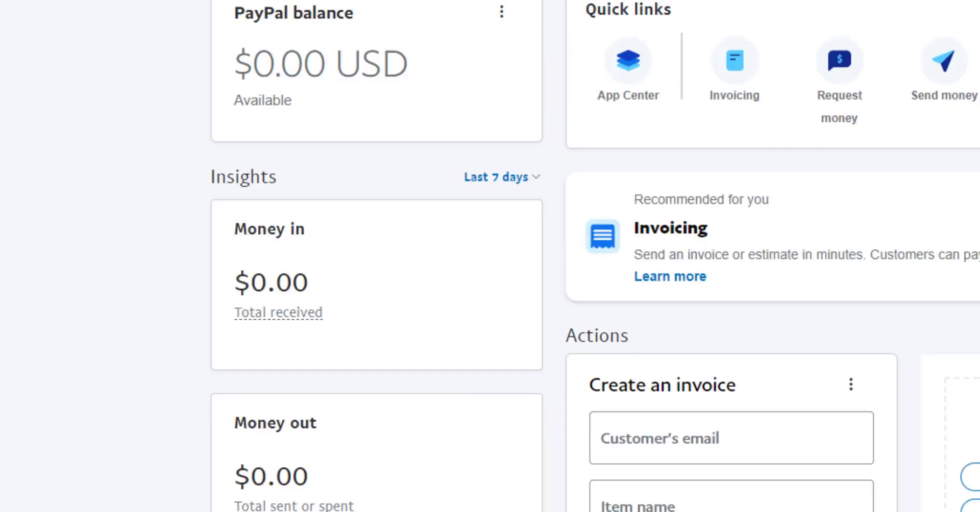
# Step: Look over the PayPal business dashboard, including the balance, money in and out, invoice form and Activity options
pyautogui.scroll(-3, 571, 201)
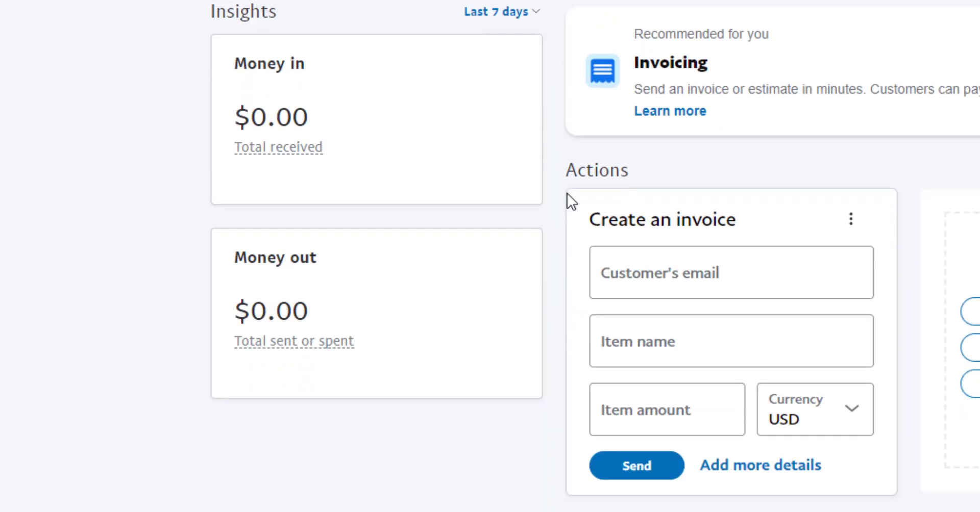
pyautogui.scroll(3, 566, 201)
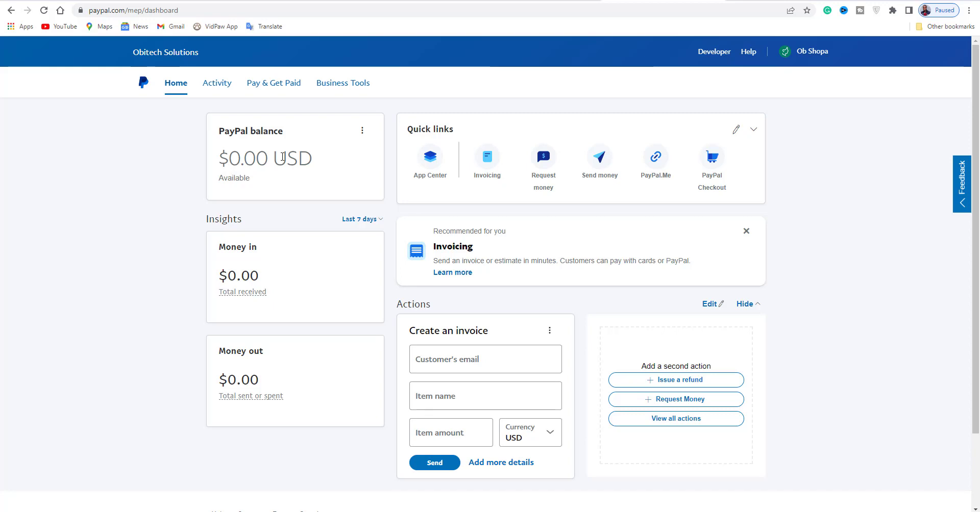
pyautogui.scroll(-2, 515, 362)
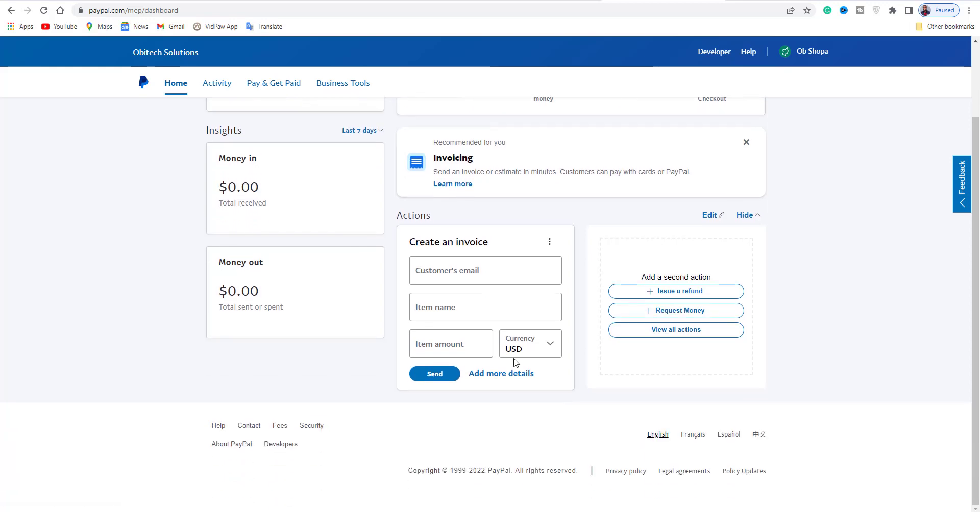
pyautogui.scroll(2, 516, 362)
pyautogui.click(216, 84)
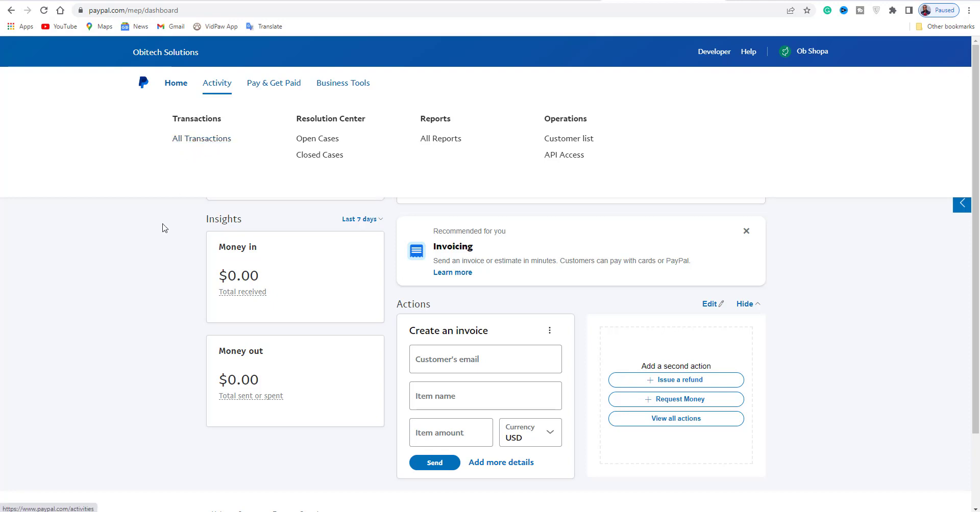
pyautogui.scroll(-2, 495, 302)
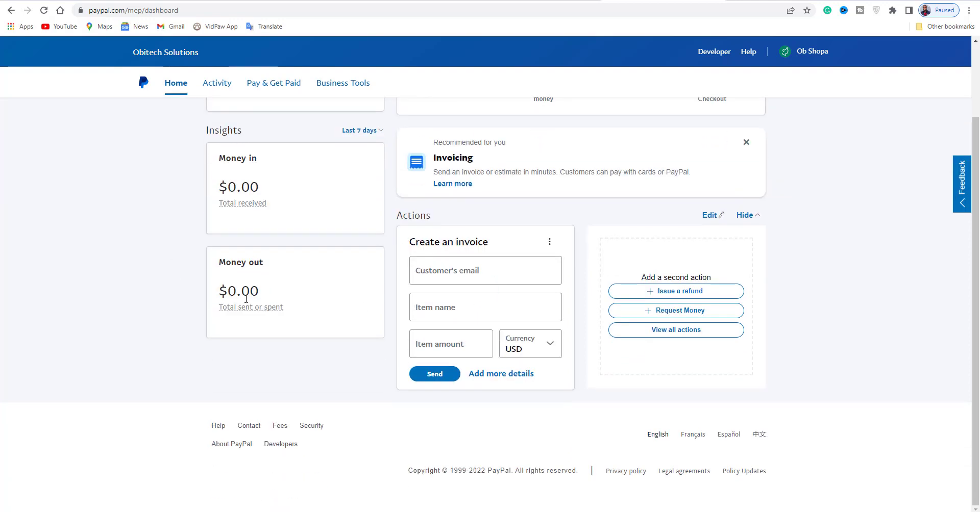
pyautogui.scroll(2, 240, 87)
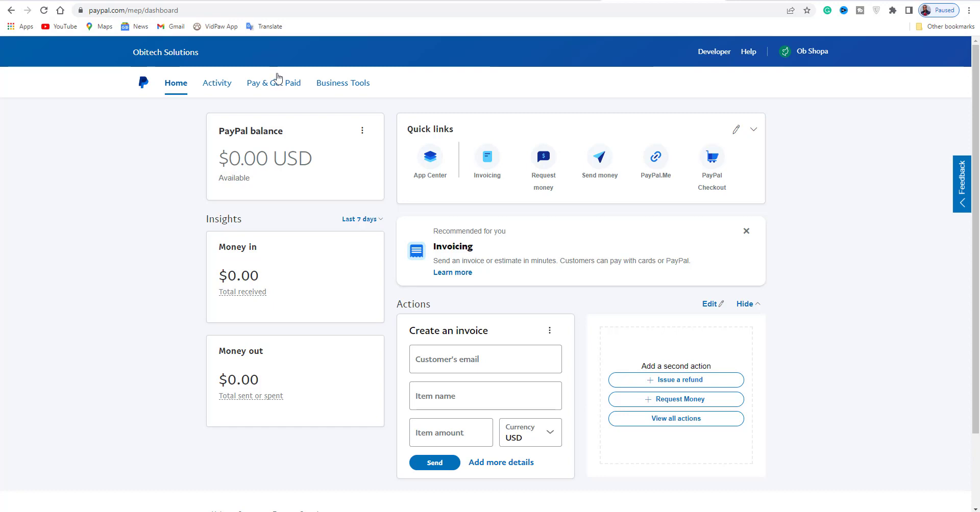
# Step: Log out of the PayPal business account
pyautogui.click(809, 51)
pyautogui.click(814, 53)
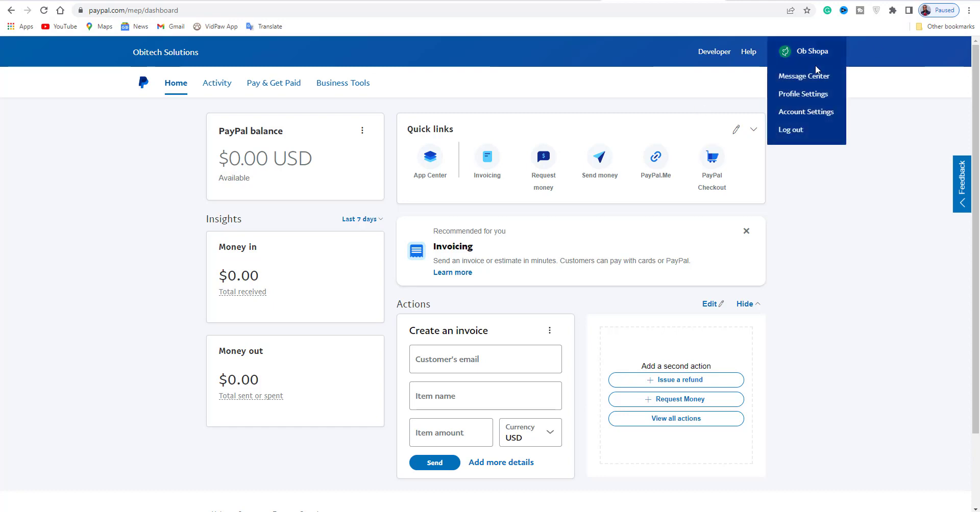
pyautogui.click(799, 134)
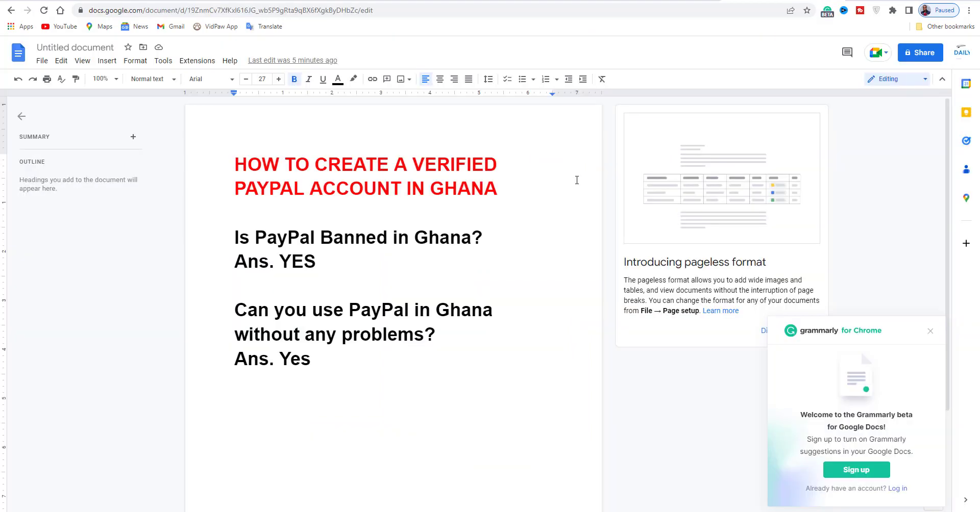
# Step: In the Google Docs document, leave a blank line after the last answer and write "Losotho"
pyautogui.click(320, 355)
pyautogui.press('Return')
pyautogui.press('Return')
pyautogui.write('Losotho')
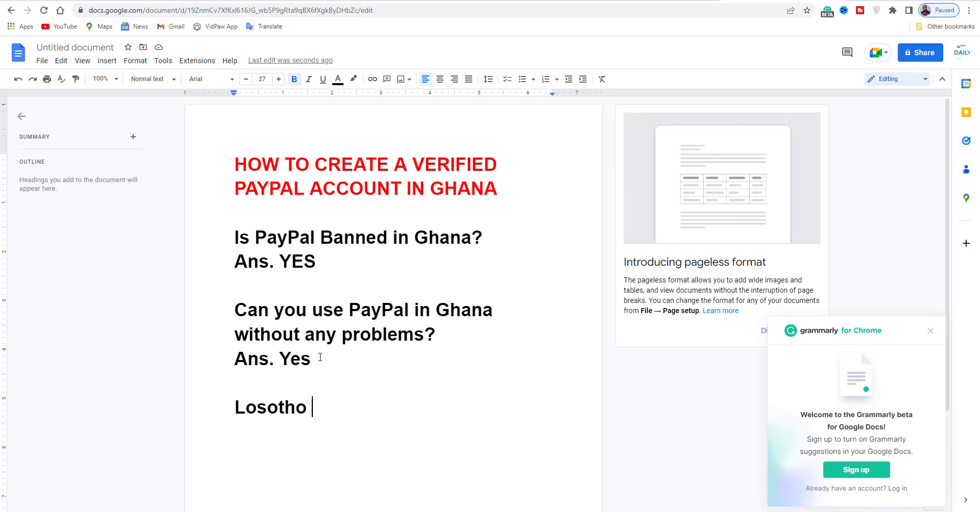
# Step: Correct the spelling of the country name to "Lesotho" and start a new line below it
pyautogui.press('Left')
pyautogui.press('Left')
pyautogui.press('Left')
pyautogui.press('Left')
pyautogui.press('Left')
pyautogui.press('Left')
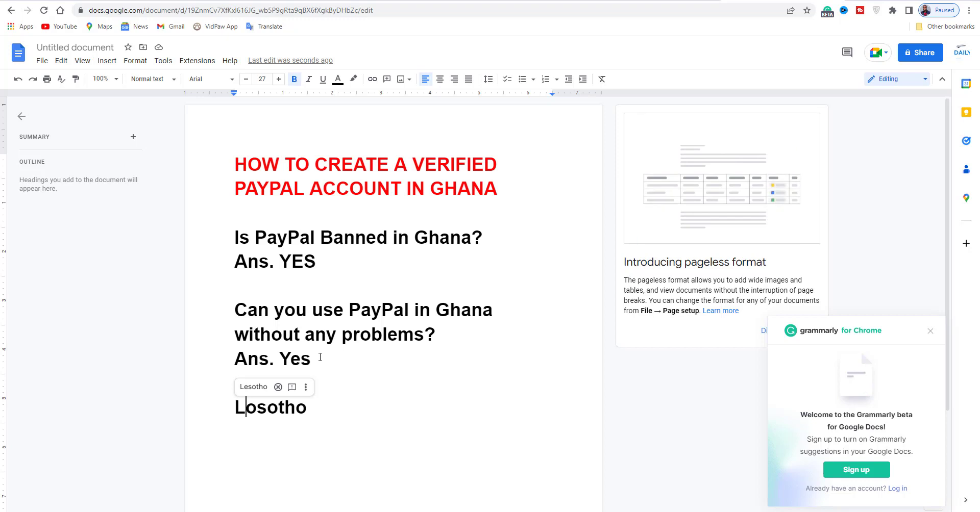
pyautogui.press('Right')
pyautogui.press('BackSpace')
pyautogui.write('e')
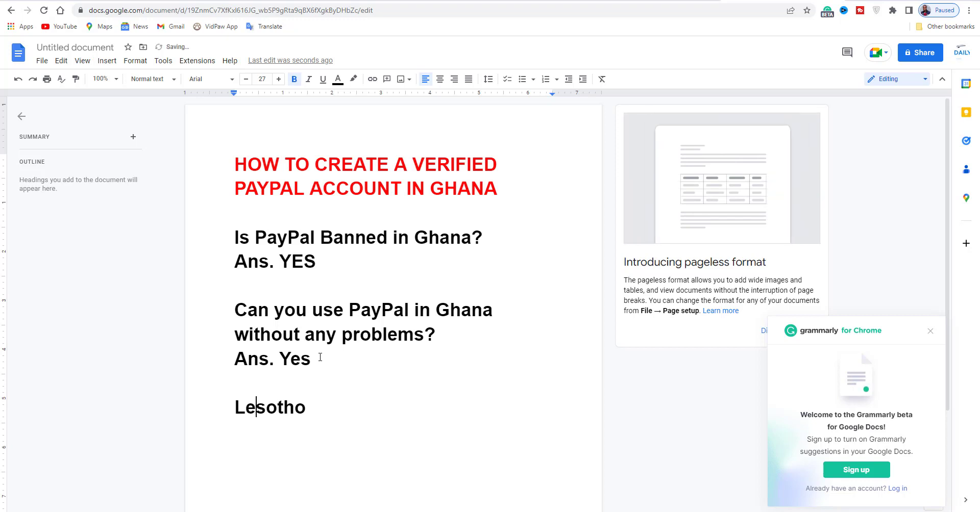
pyautogui.doubleClick(323, 407)
pyautogui.click(355, 406)
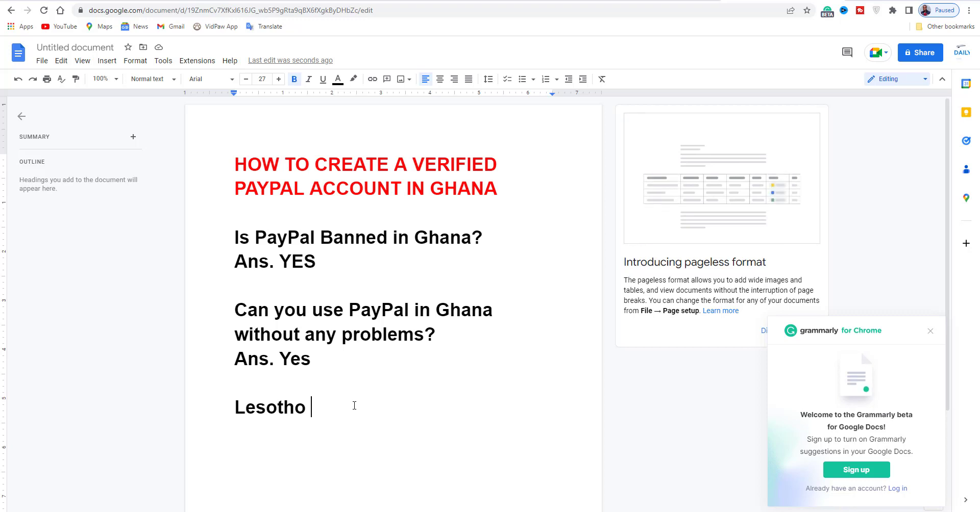
pyautogui.press('Return')
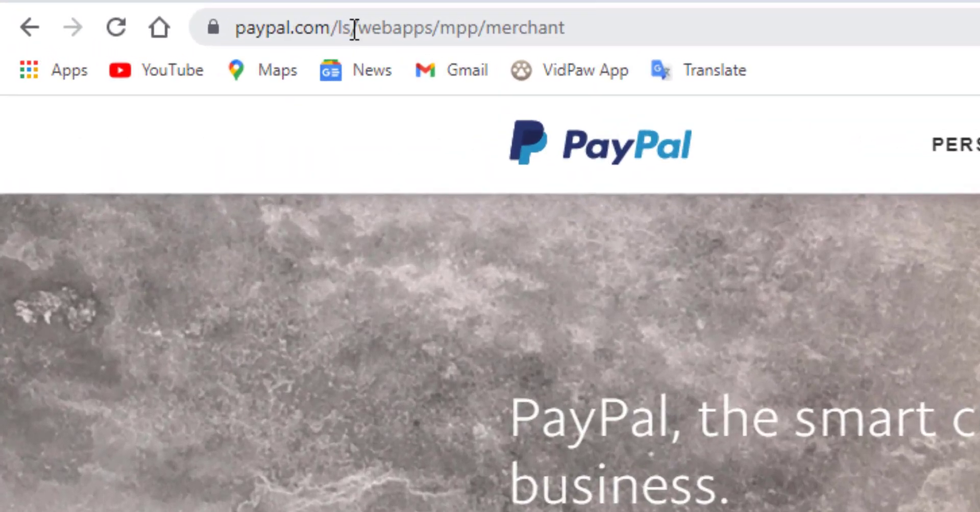
pyautogui.moveTo(354, 28); pyautogui.dragTo(813, 30)
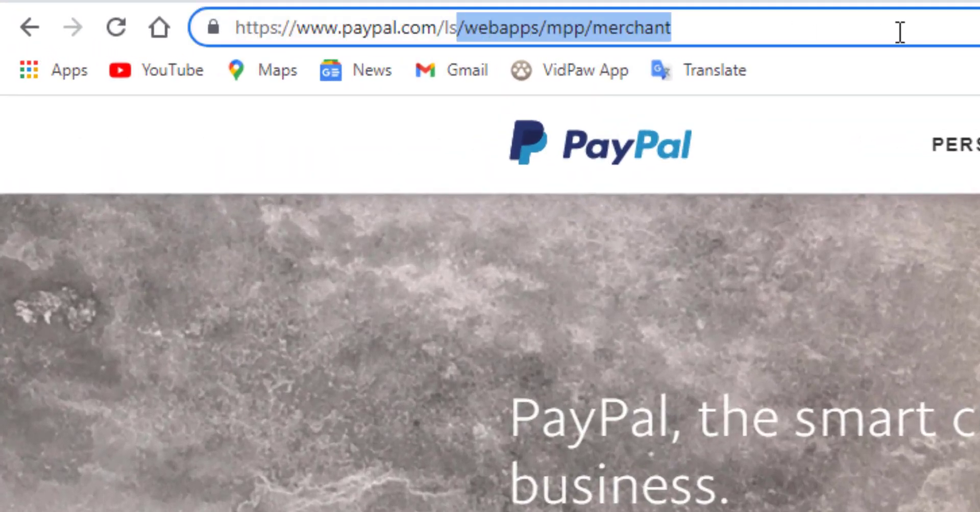
pyautogui.press('BackSpace')
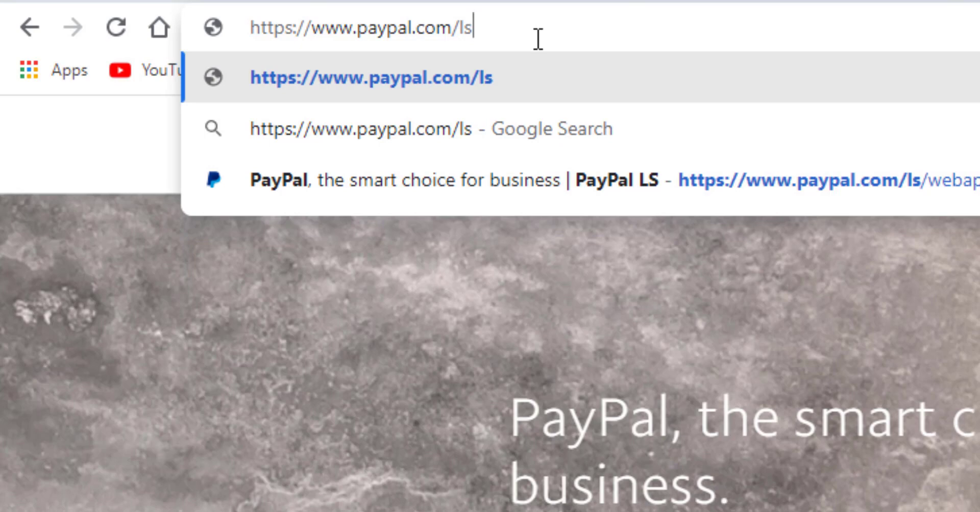
pyautogui.press('Return')
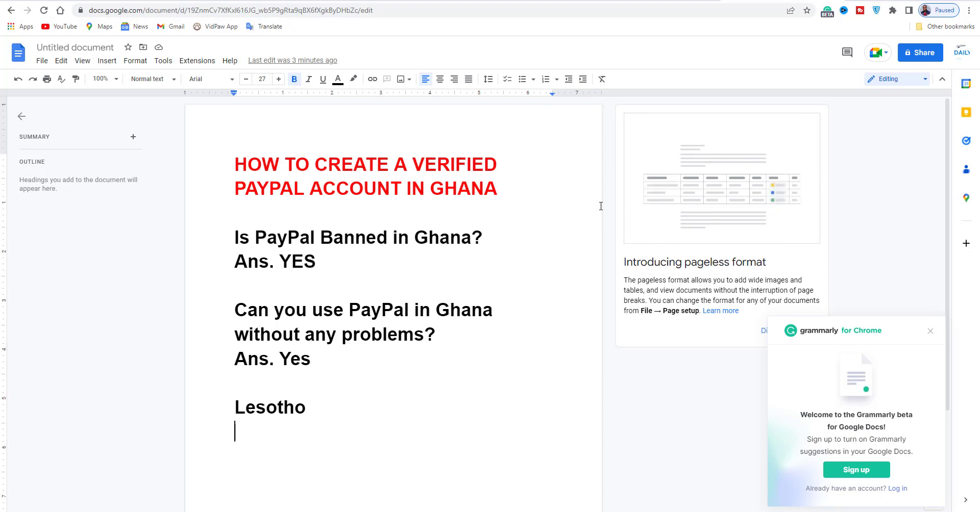
# Step: Start a sign-up on the PayPal Lesotho site and continue with the Business Account type
pyautogui.hotkey('ctrl', 'Tab')
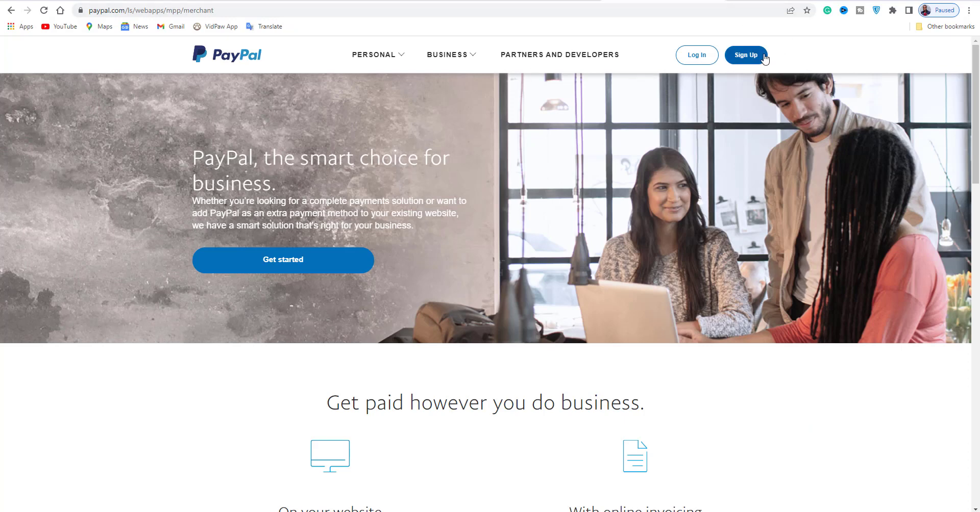
pyautogui.click(748, 56)
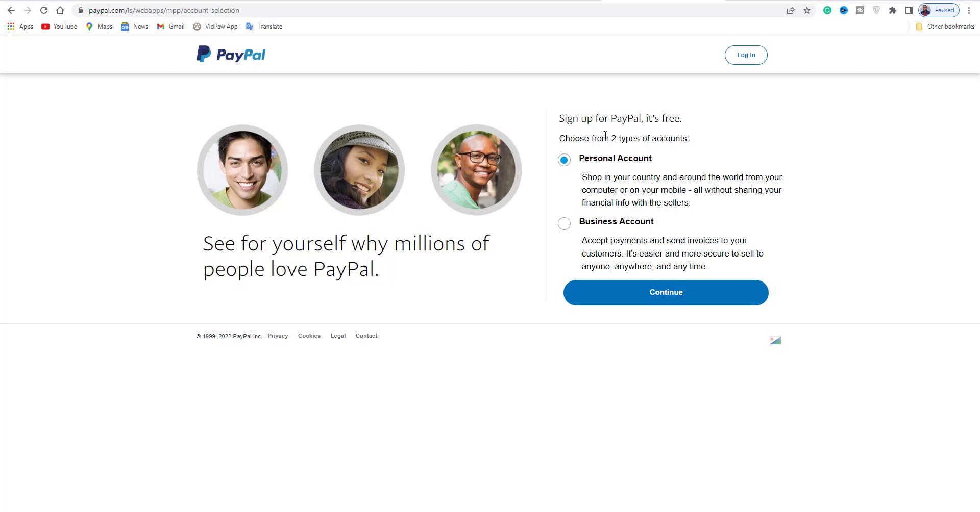
pyautogui.click(568, 224)
pyautogui.click(673, 299)
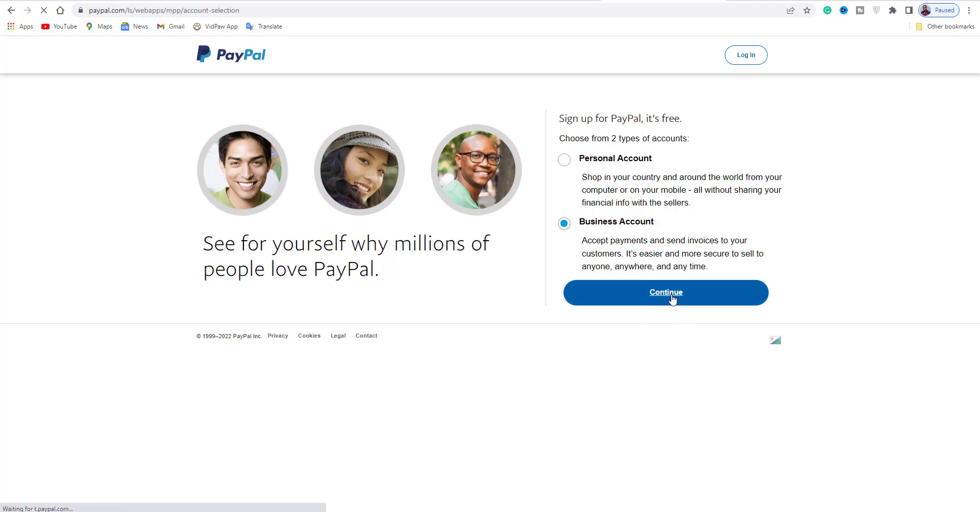
# Step: Enter the email address for the new business account and continue
pyautogui.click(711, 280)
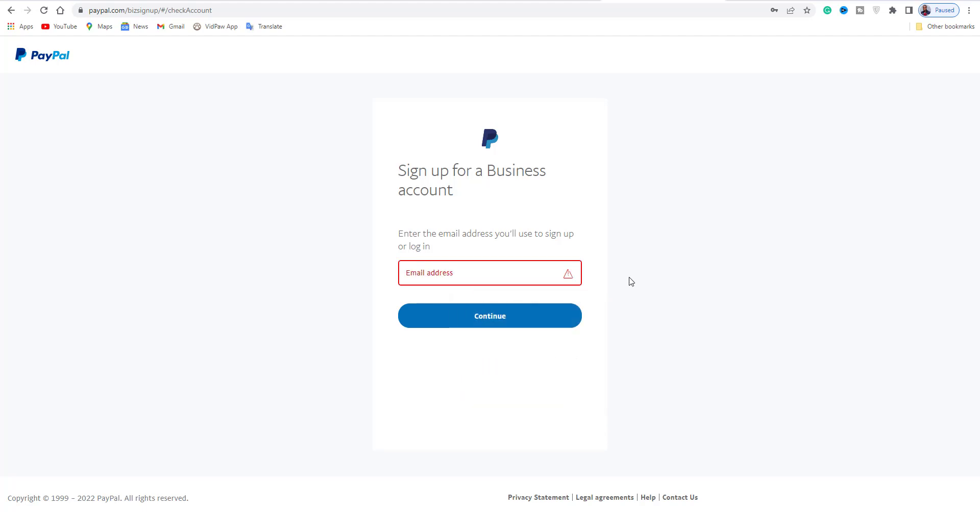
pyautogui.hotkey('ctrl', 'v')
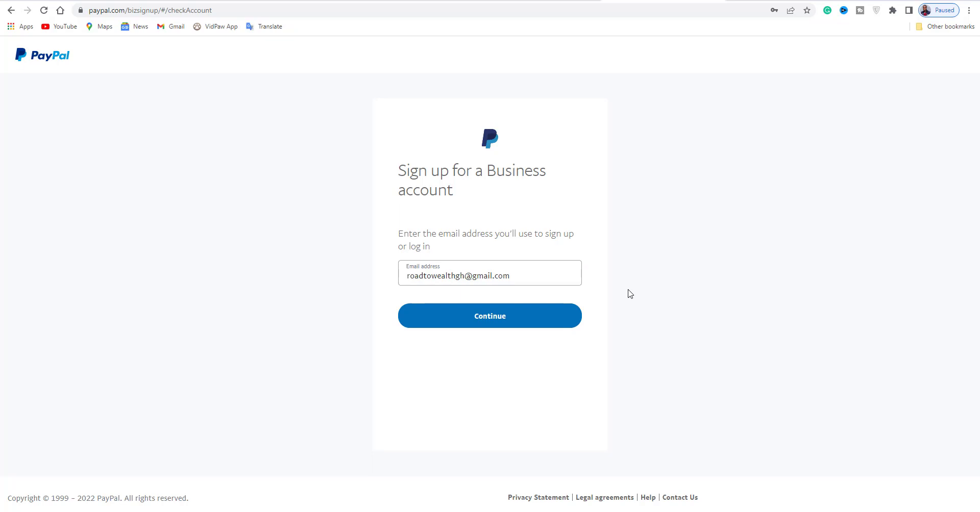
pyautogui.click(463, 320)
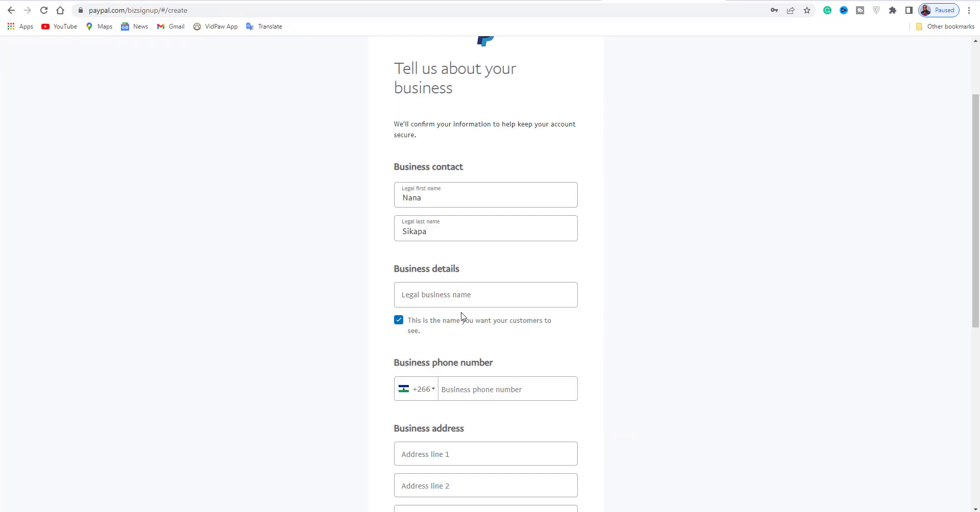
# Step: Enter "Road to wealth" as the legal business name and fill in the business phone number with Ghana's country code
pyautogui.click(459, 296)
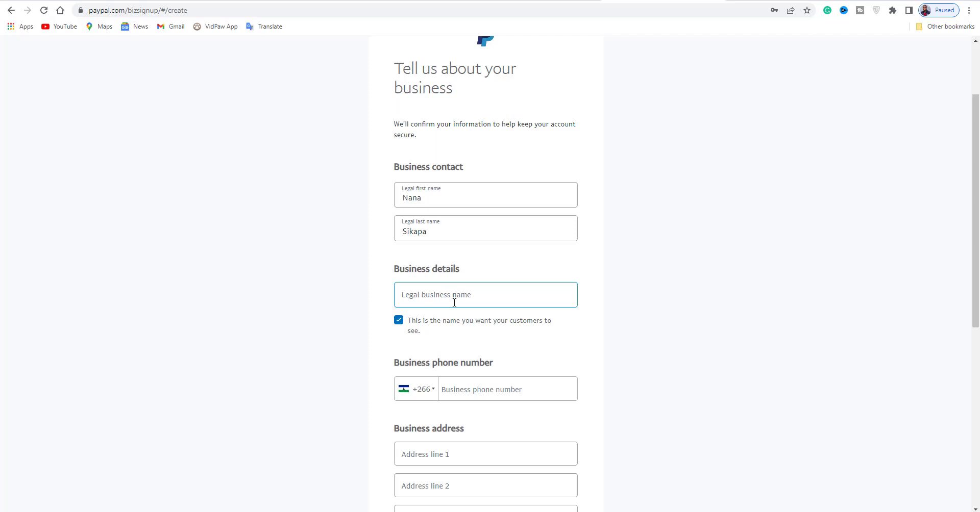
pyautogui.click(355, 335)
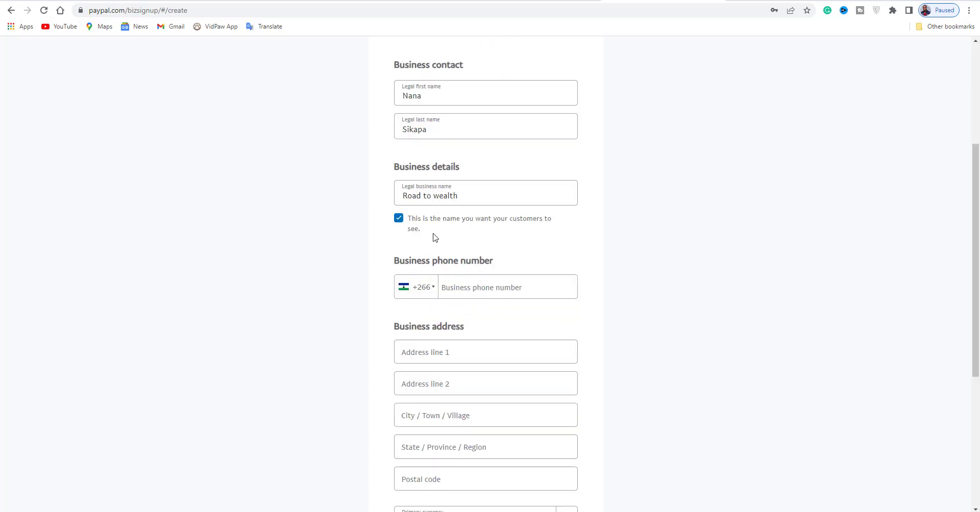
pyautogui.click(428, 287)
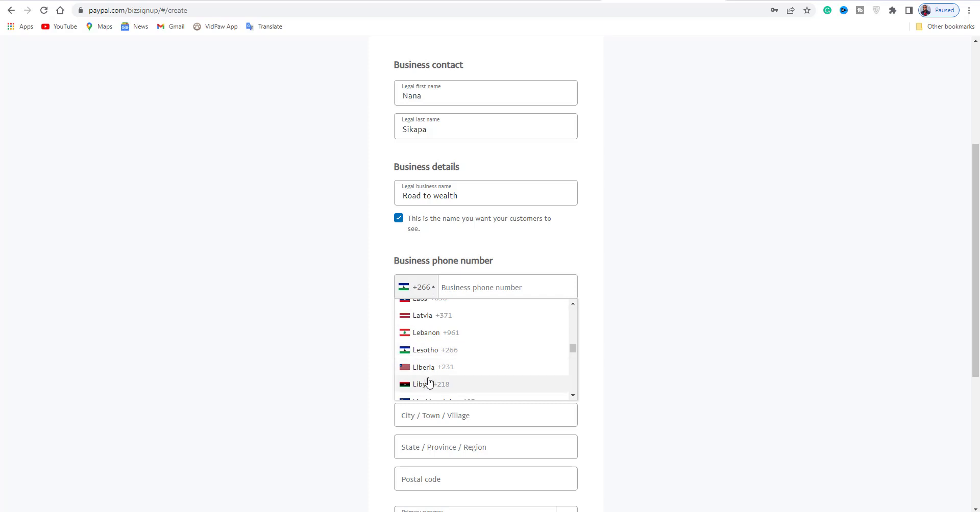
pyautogui.scroll(15, 429, 384)
pyautogui.scroll(-3, 432, 385)
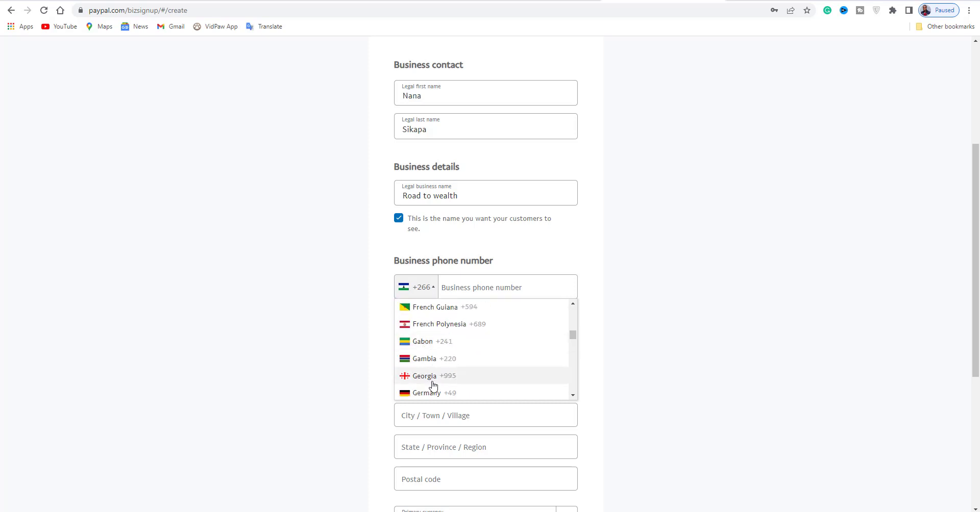
pyautogui.scroll(-1, 432, 378)
pyautogui.click(431, 368)
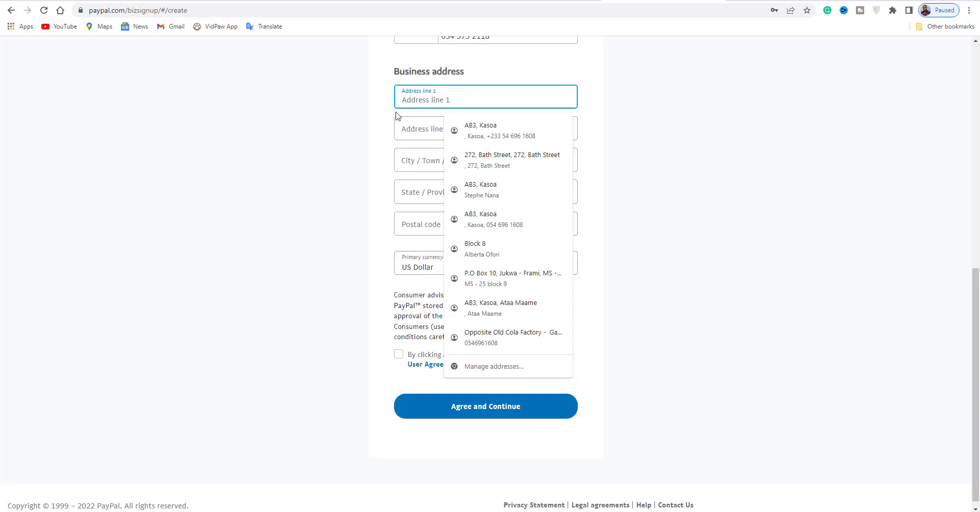
# Step: Fill in the first address line and the city of the business address
pyautogui.click(390, 118)
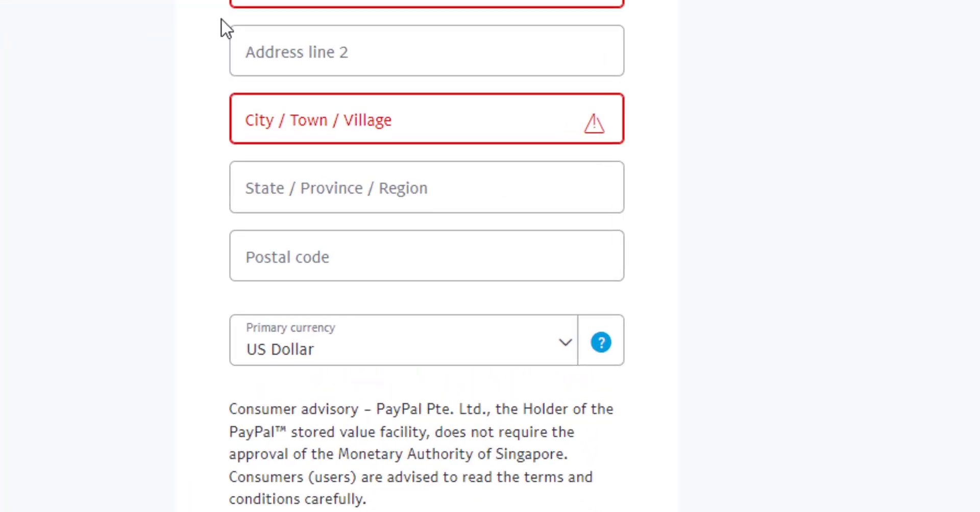
pyautogui.click(267, 50)
pyautogui.click(267, 7)
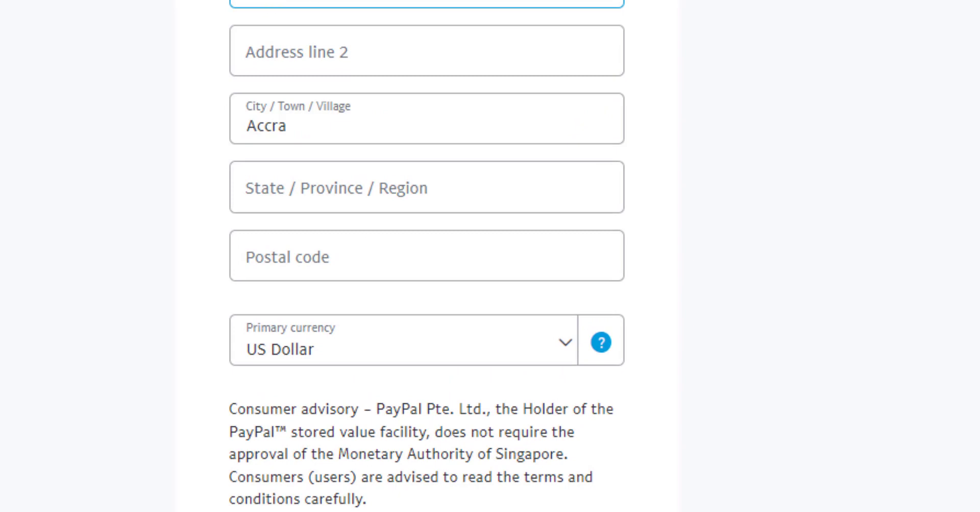
pyautogui.click(291, 69)
pyautogui.click(241, 123)
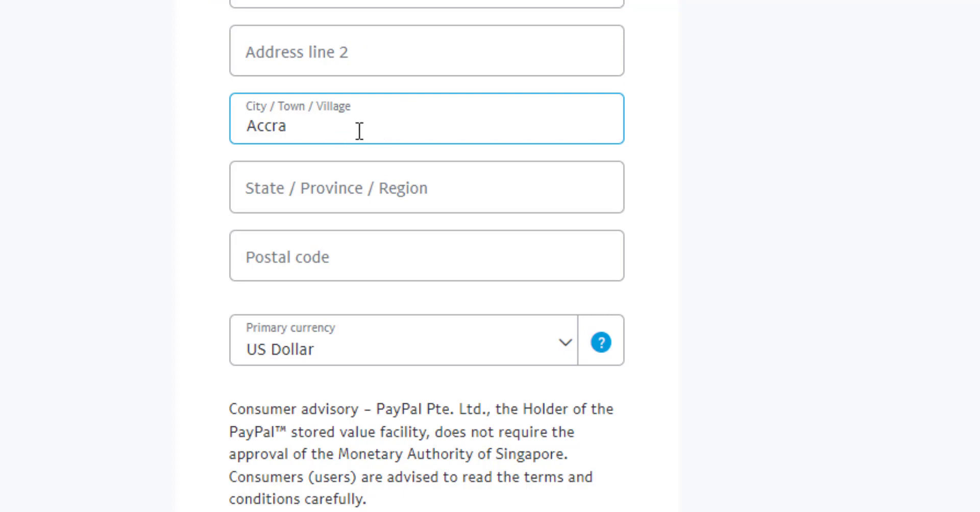
# Step: Fill in the state or region from the saved suggestions and enter the postal code of the business address
pyautogui.click(265, 180)
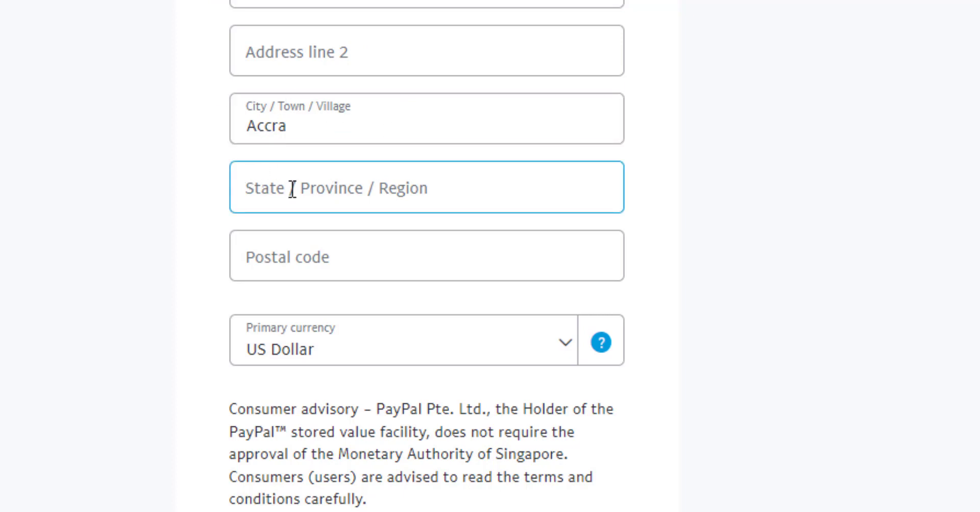
pyautogui.click(393, 231)
pyautogui.click(442, 195)
pyautogui.click(418, 197)
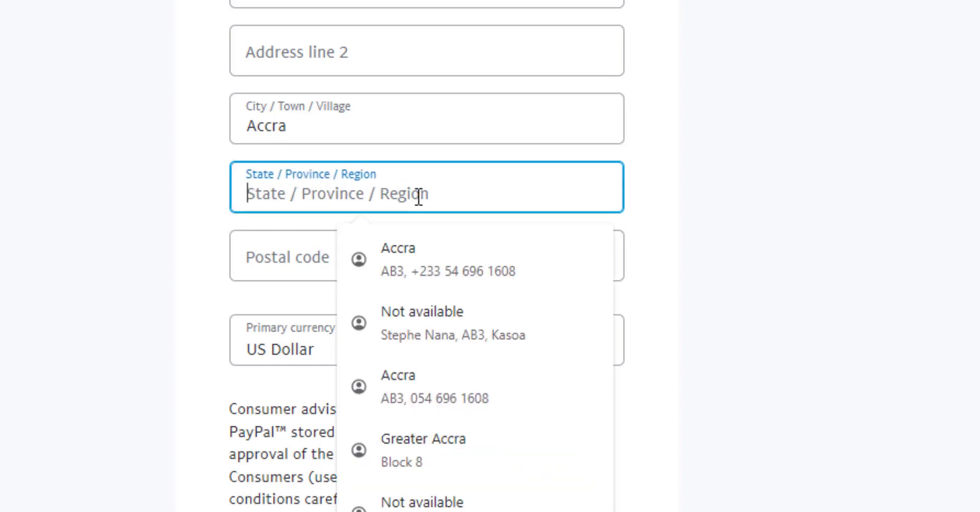
pyautogui.click(409, 448)
pyautogui.click(470, 267)
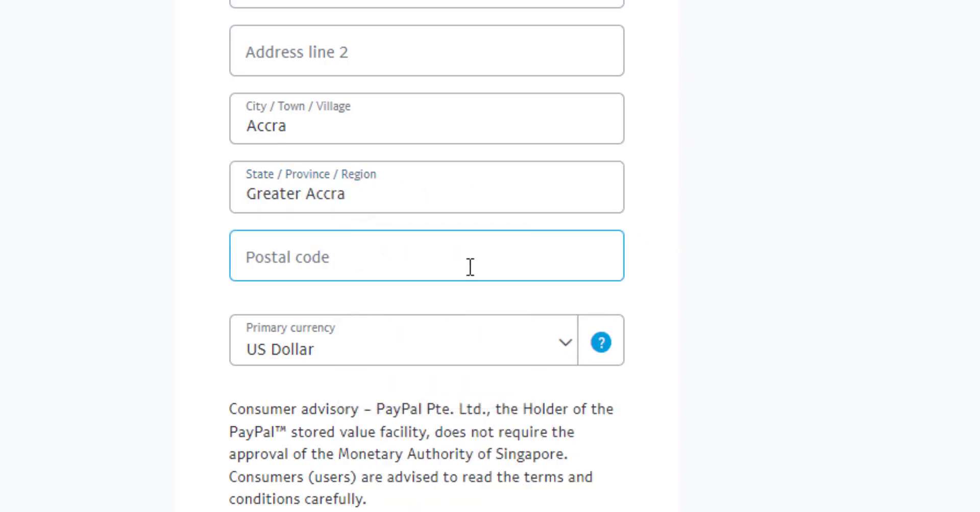
pyautogui.click(62, 305)
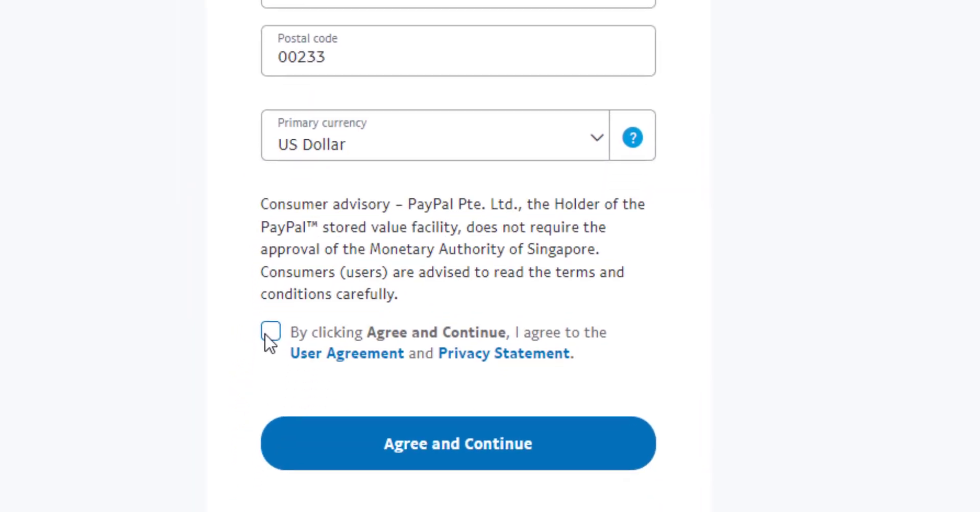
# Step: Accept the user agreement, continue, and set the business type to Individual/Sole Proprietorship
pyautogui.click(267, 321)
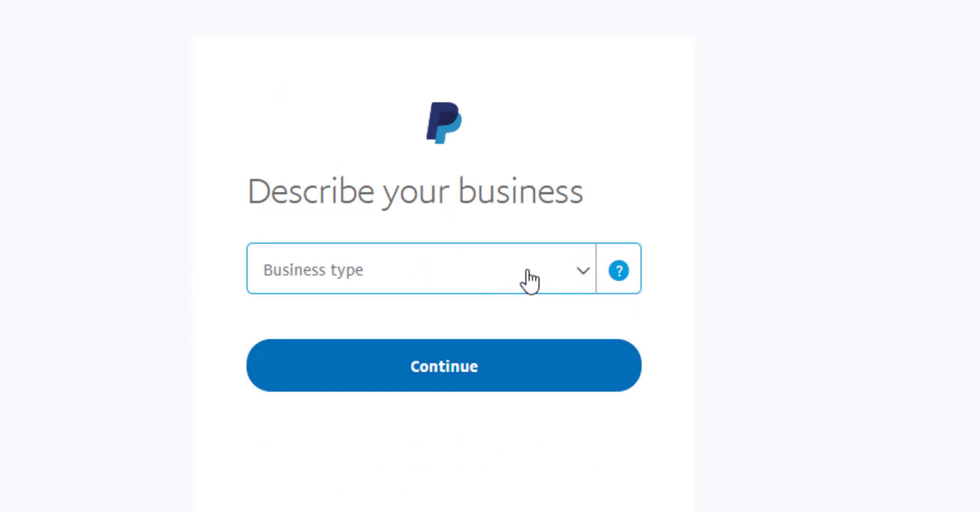
pyautogui.click(497, 280)
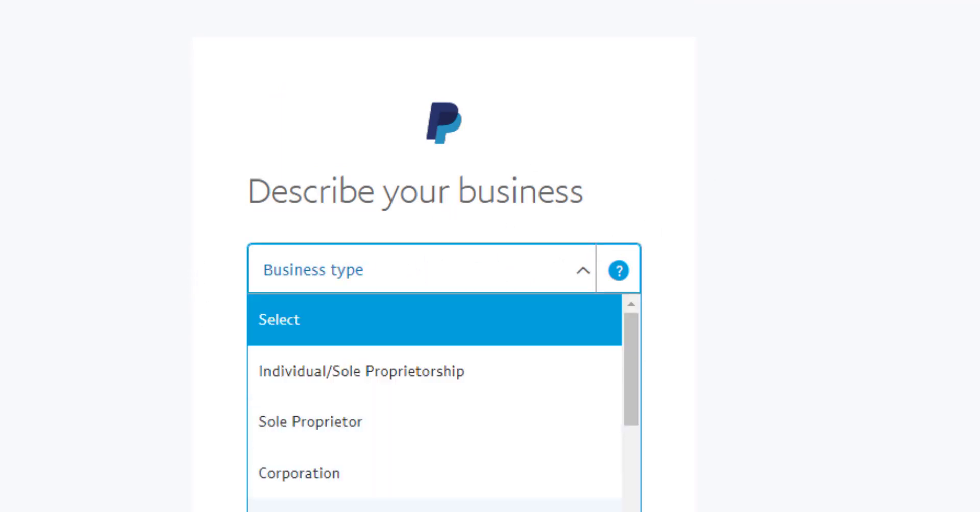
pyautogui.click(372, 378)
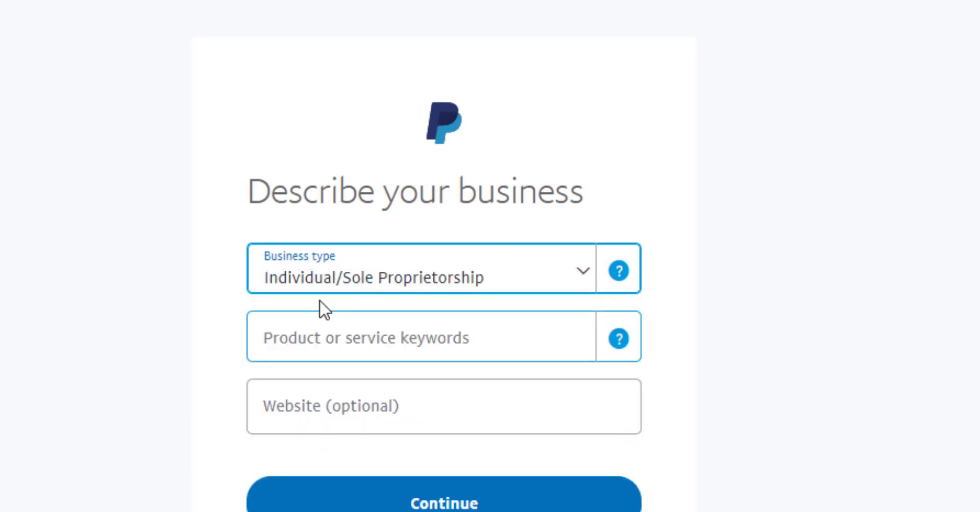
# Step: Look up "Digital marketing" as the product or service keywords and choose the Management, Consulting, and Public Relations suggestion
pyautogui.click(418, 340)
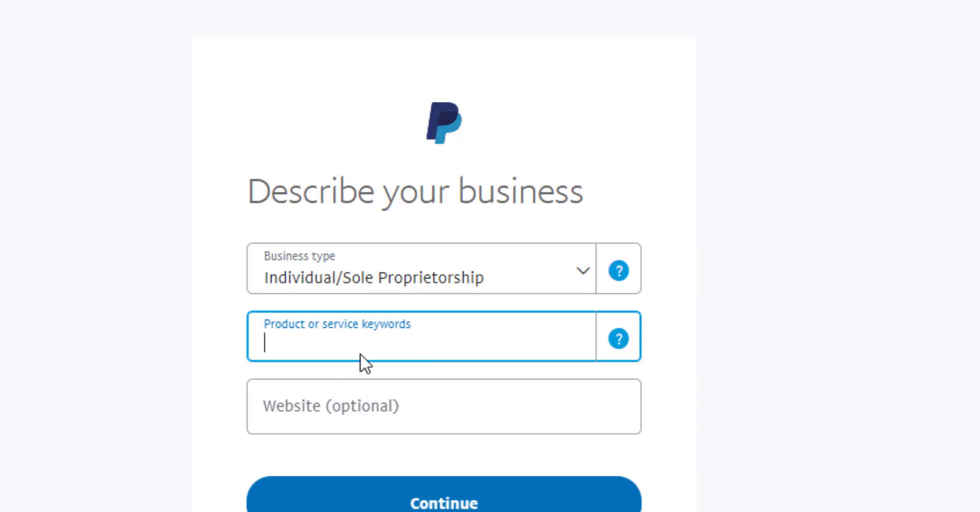
pyautogui.write('Digital')
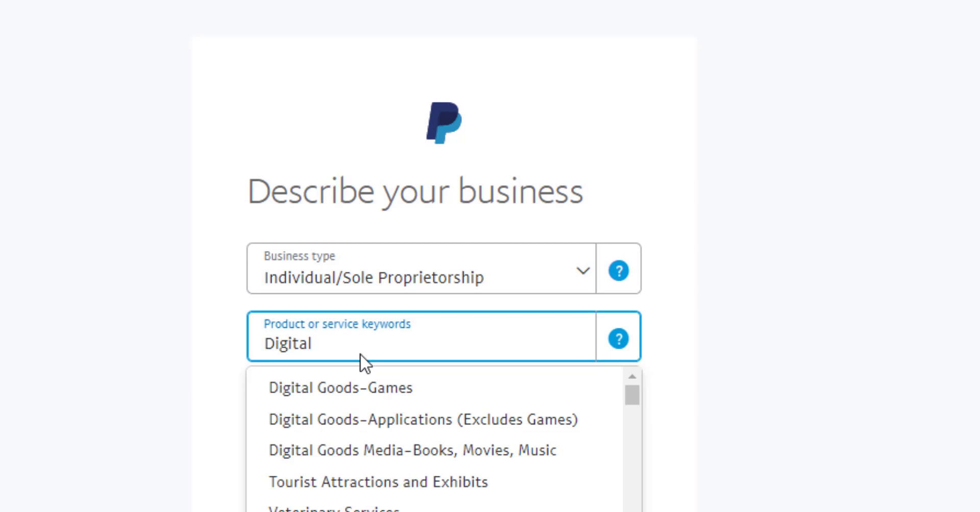
pyautogui.write(' marketing')
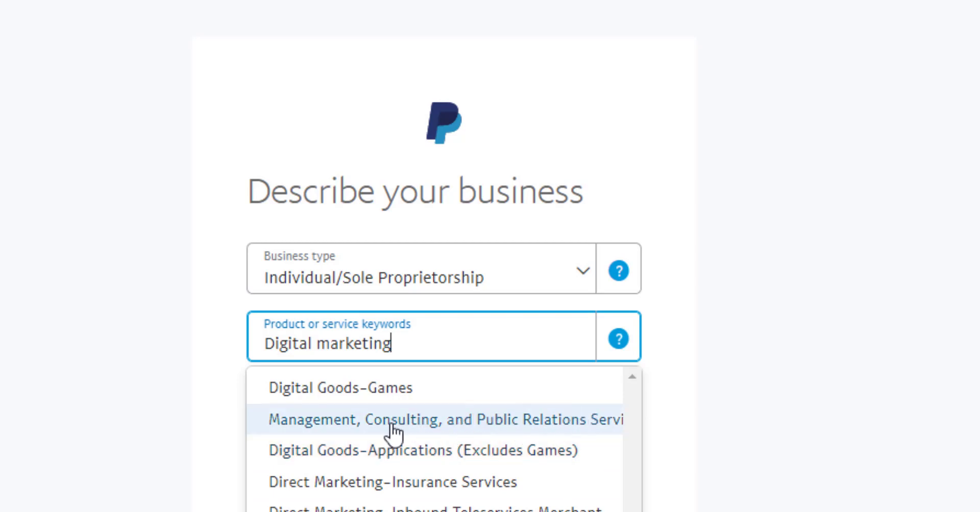
pyautogui.click(480, 421)
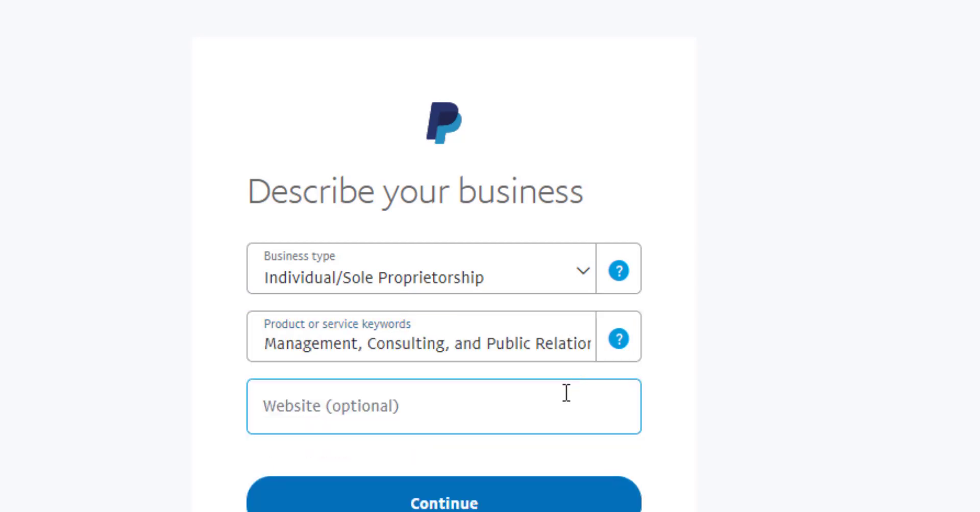
# Step: Enter obitechsolutions.net as the business website and continue to the personal details
pyautogui.click(331, 414)
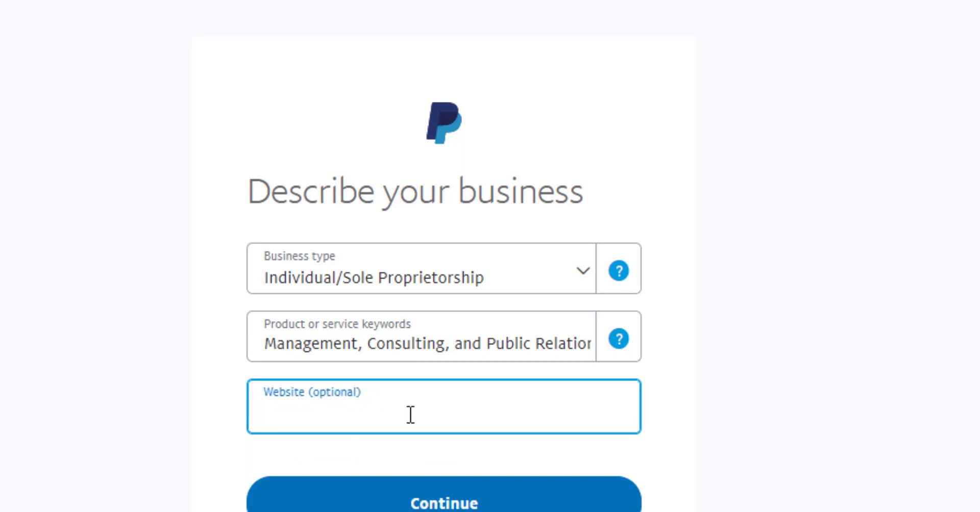
pyautogui.write('obitechs')
pyautogui.write('olutions')
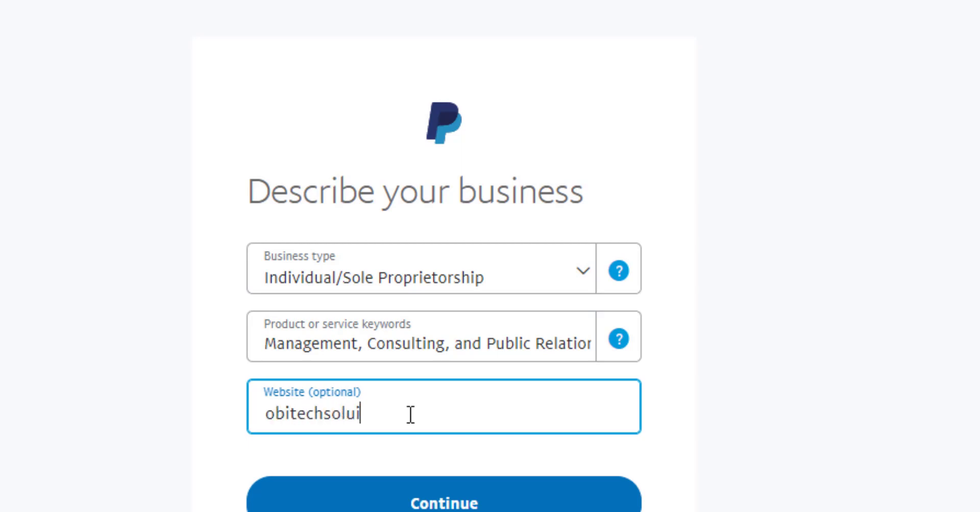
pyautogui.write('.net')
pyautogui.scroll(-3, 827, 373)
pyautogui.scroll(-3, 776, 291)
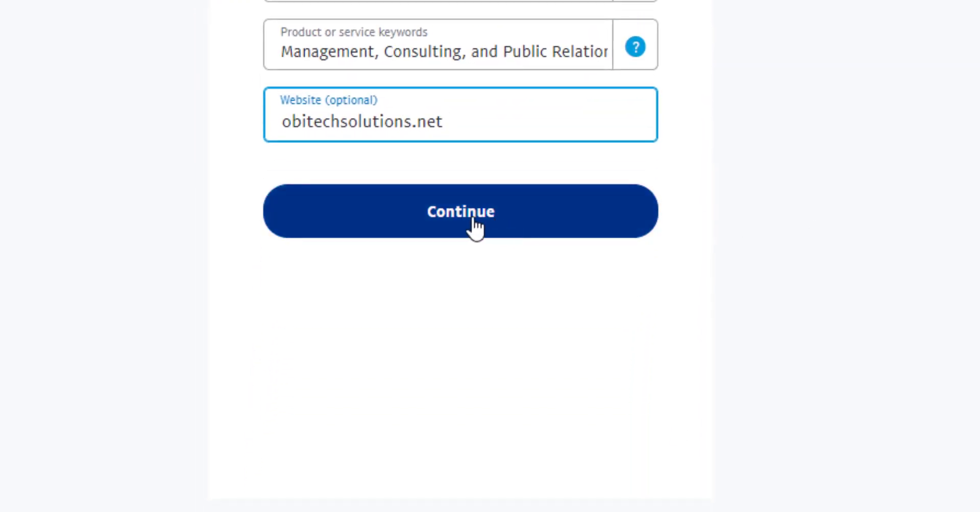
pyautogui.click(429, 225)
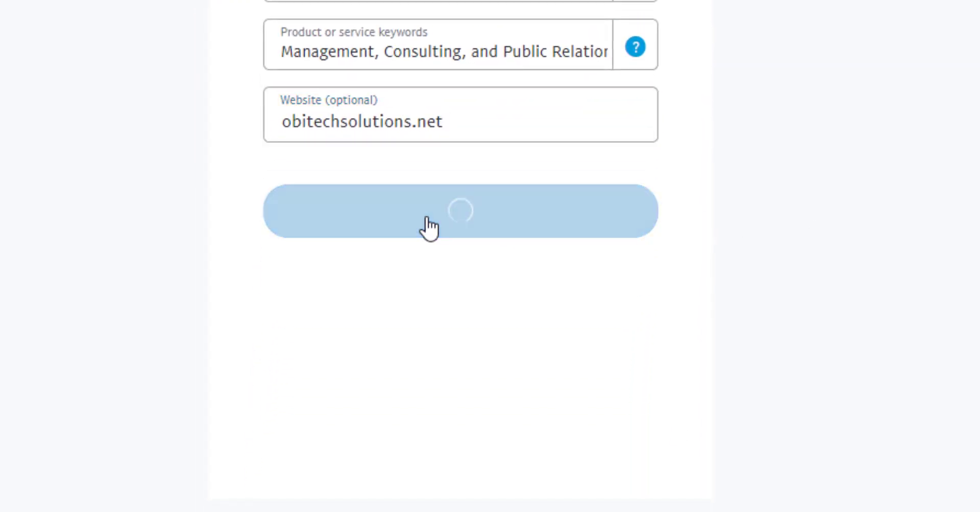
# Step: Fill in the account owner's date of birth with day, month and year
pyautogui.click(304, 133)
pyautogui.write('6')
pyautogui.click(439, 140)
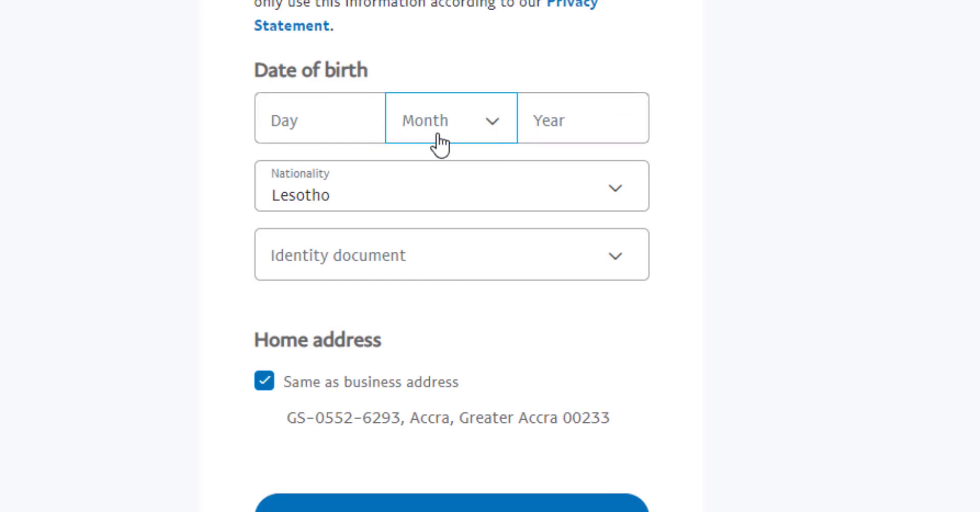
pyautogui.click(443, 372)
pyautogui.click(571, 99)
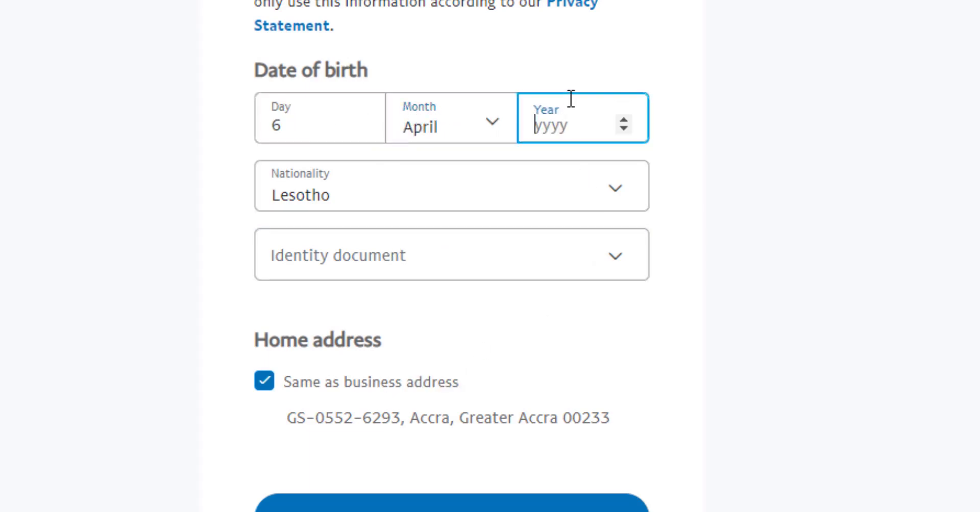
pyautogui.write('1995')
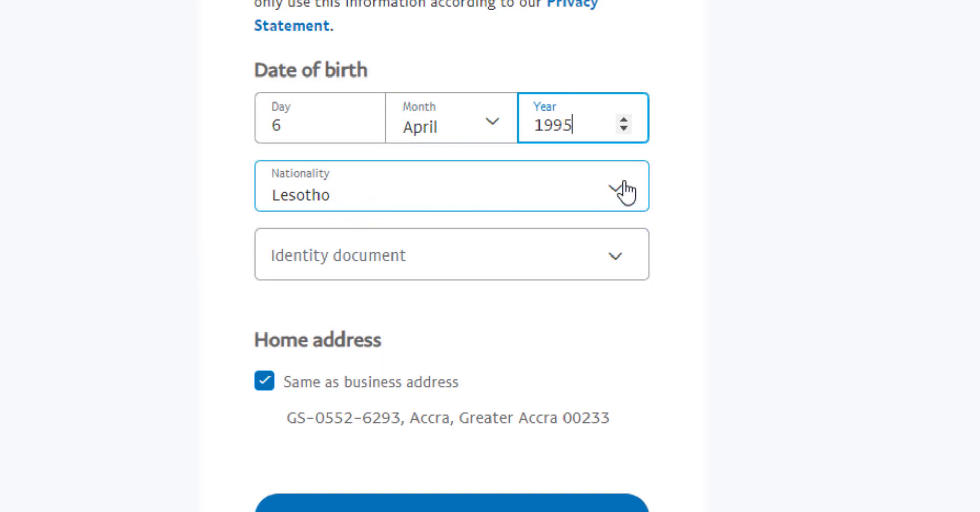
# Step: Set the account owner's nationality to Ghana
pyautogui.click(616, 200)
pyautogui.scroll(-10, 468, 322)
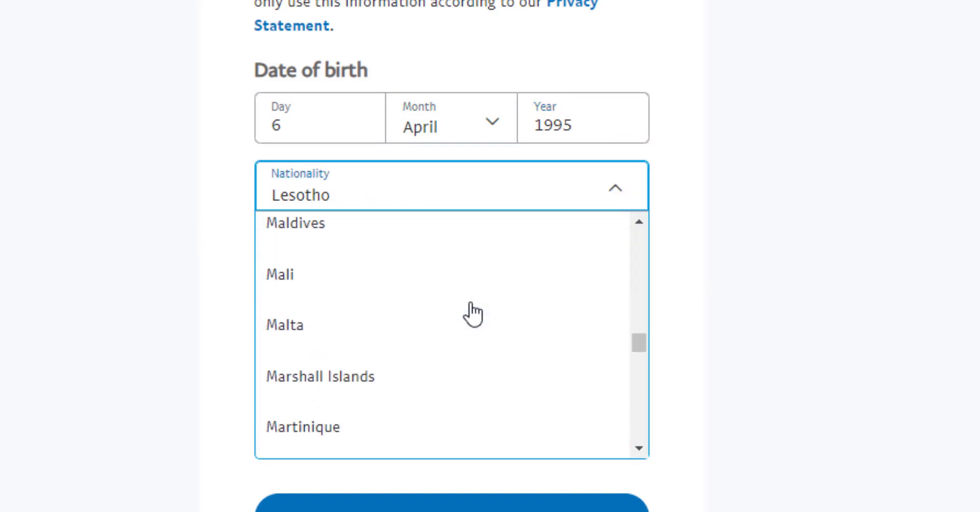
pyautogui.scroll(-13, 472, 314)
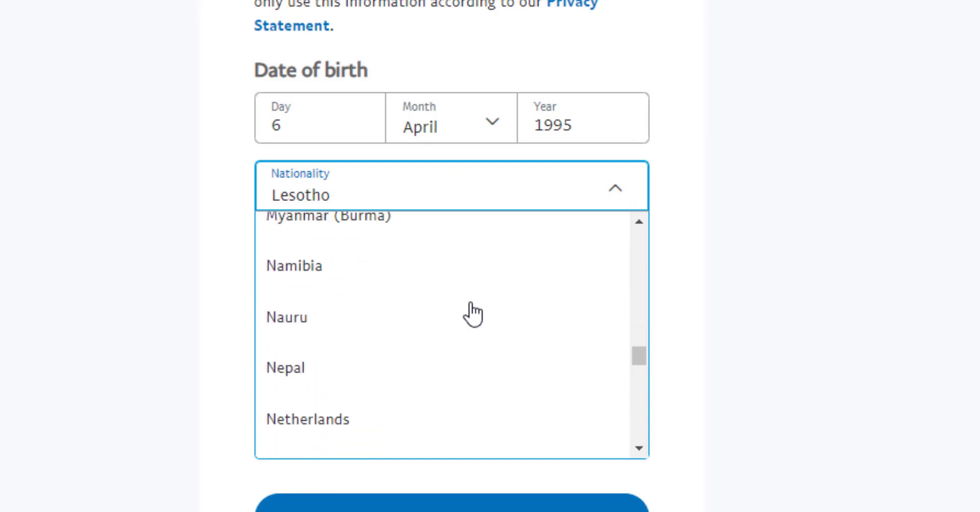
pyautogui.scroll(-20, 472, 314)
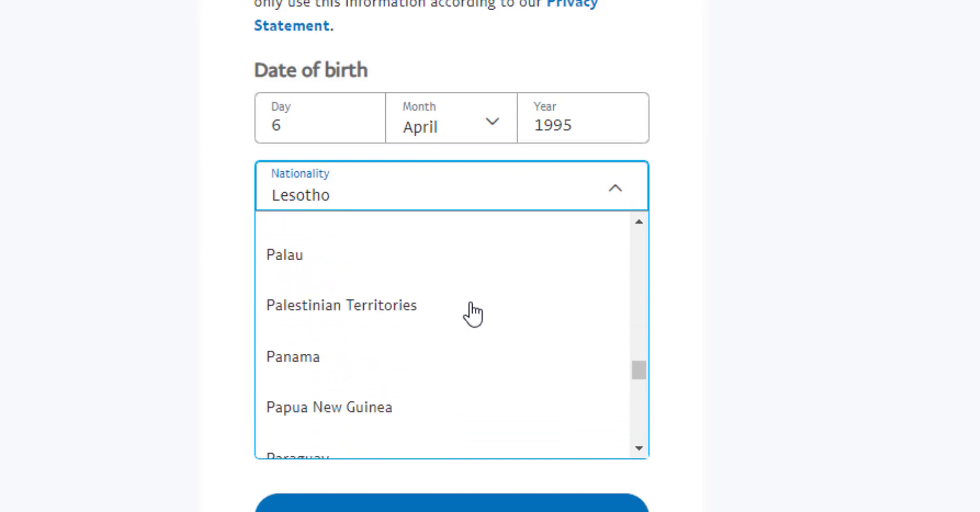
pyautogui.press('g')
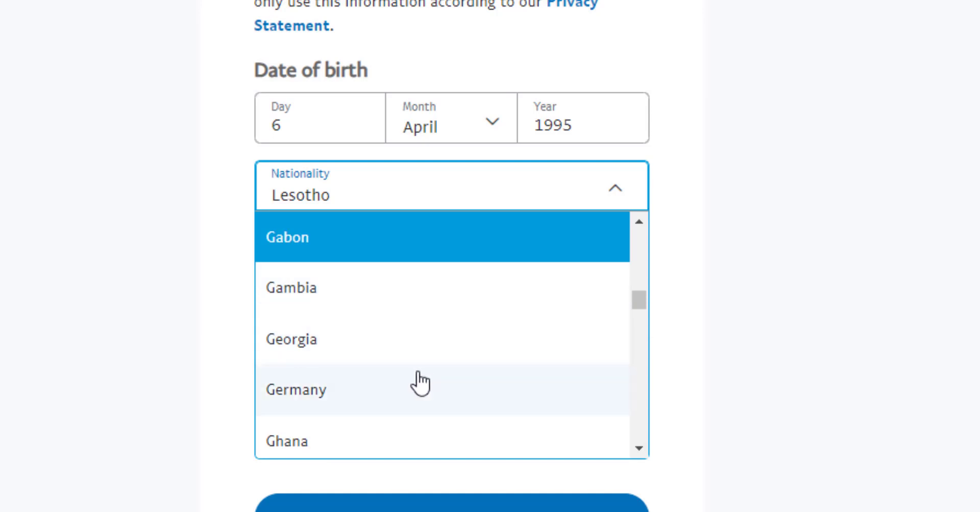
pyautogui.click(296, 445)
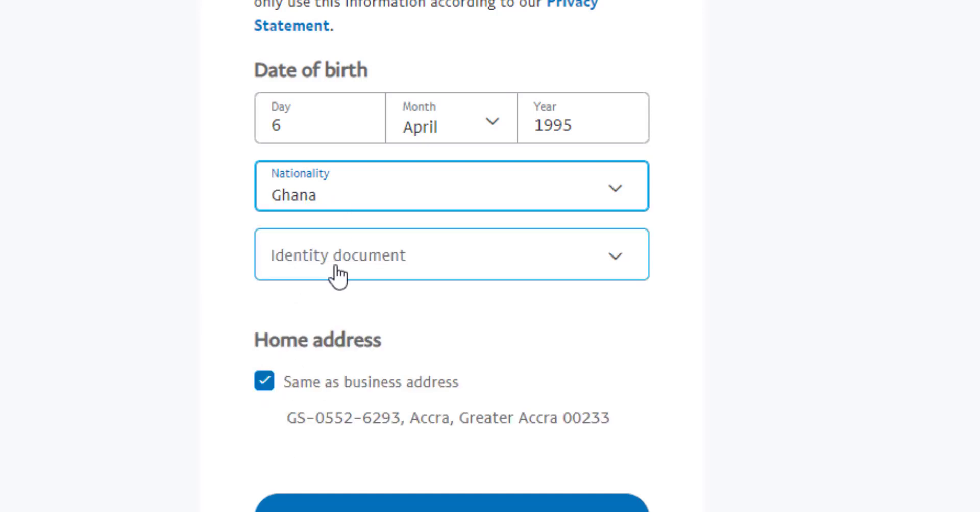
# Step: Choose National ID as the identity document, enter the national ID number and submit the sign-up form
pyautogui.click(399, 258)
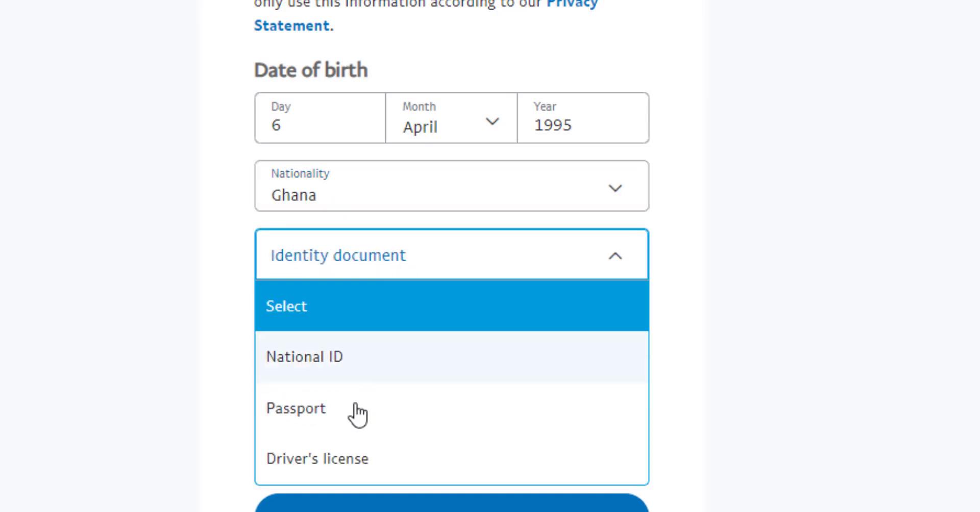
pyautogui.scroll(-3, 370, 378)
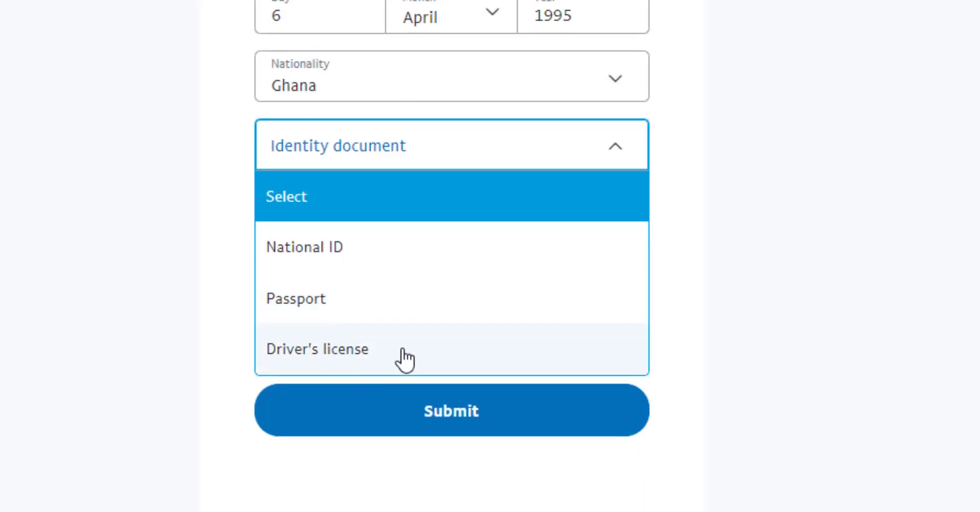
pyautogui.click(333, 246)
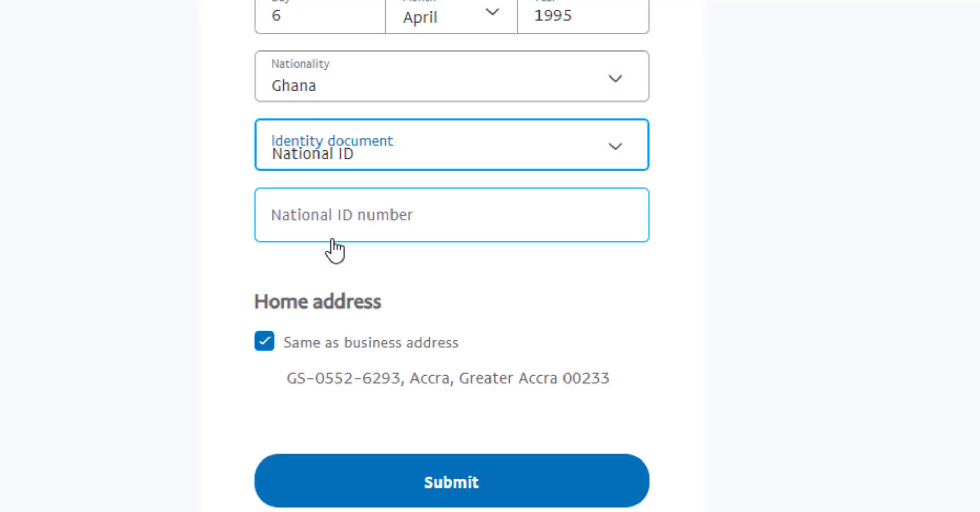
pyautogui.click(356, 221)
pyautogui.write('91')
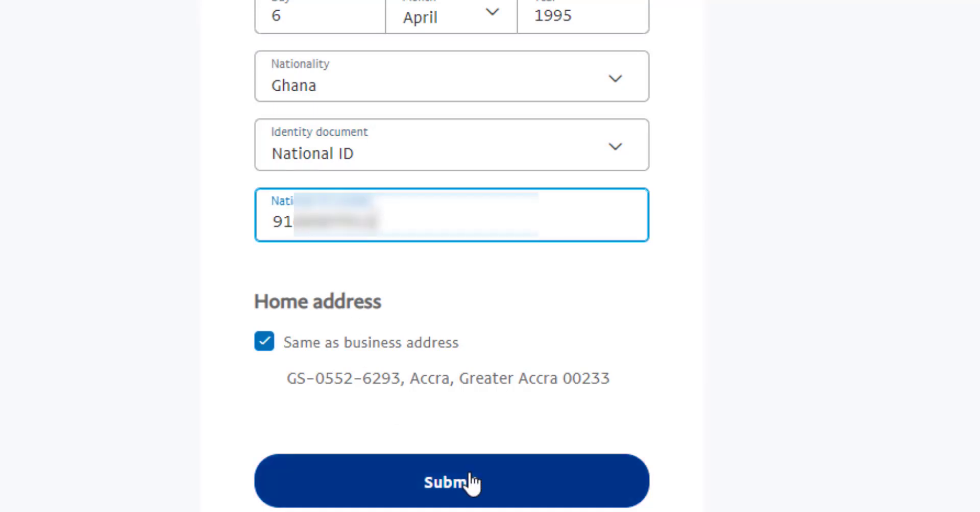
pyautogui.click(454, 483)
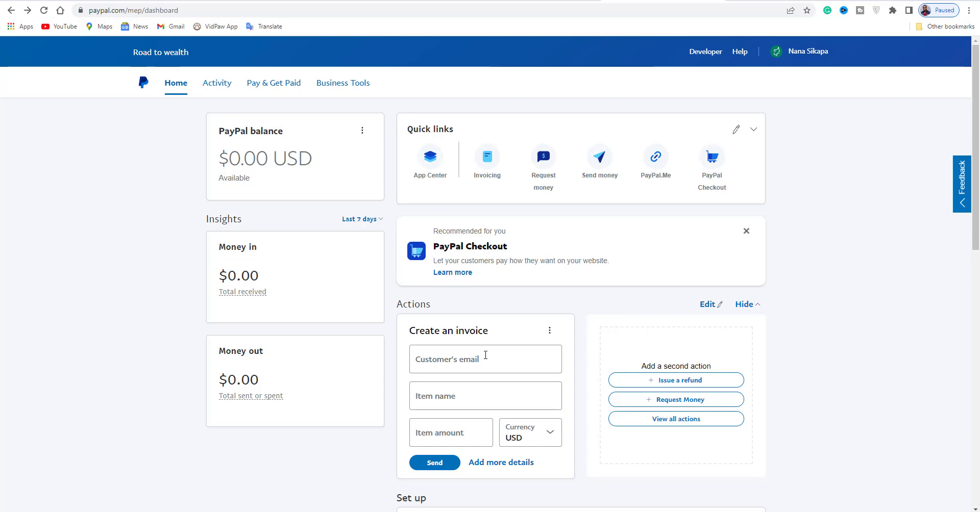
# Step: Open PayPal's "Confirm your email to use your account" message in Gmail, follow the confirmation link and enter the account password
pyautogui.scroll(-10, 485, 355)
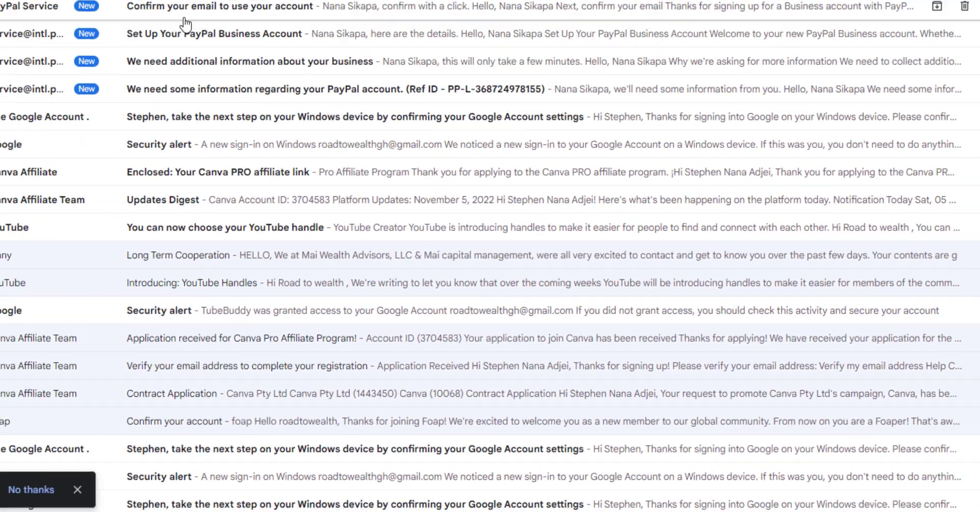
pyautogui.click(192, 23)
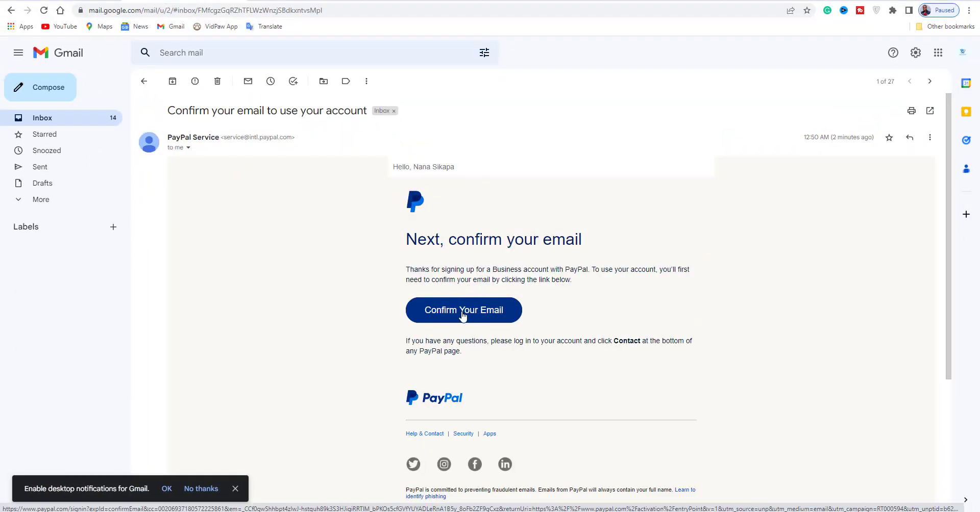
pyautogui.click(465, 311)
pyautogui.click(435, 227)
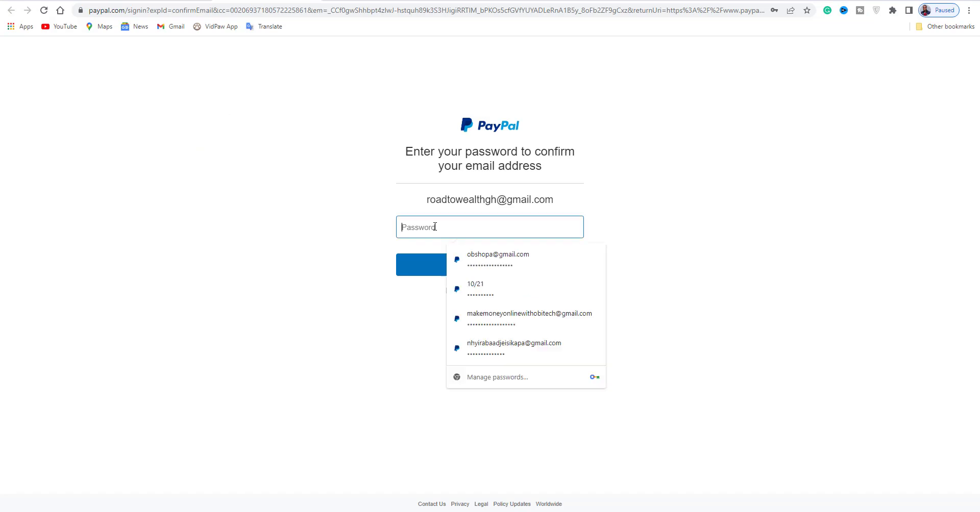
pyautogui.click(305, 237)
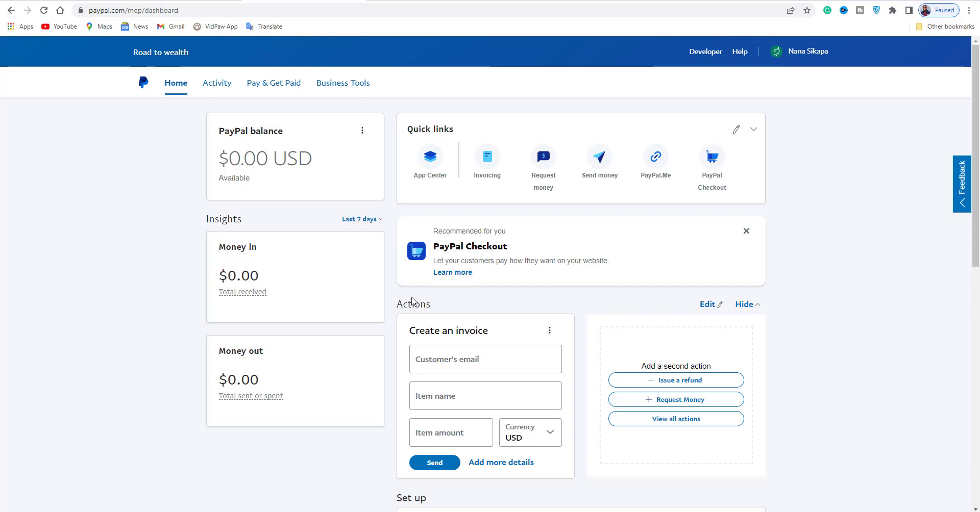
# Step: Open the details of the dashboard notification asking to confirm the account information after suspicious activity
pyautogui.scroll(-8, 412, 301)
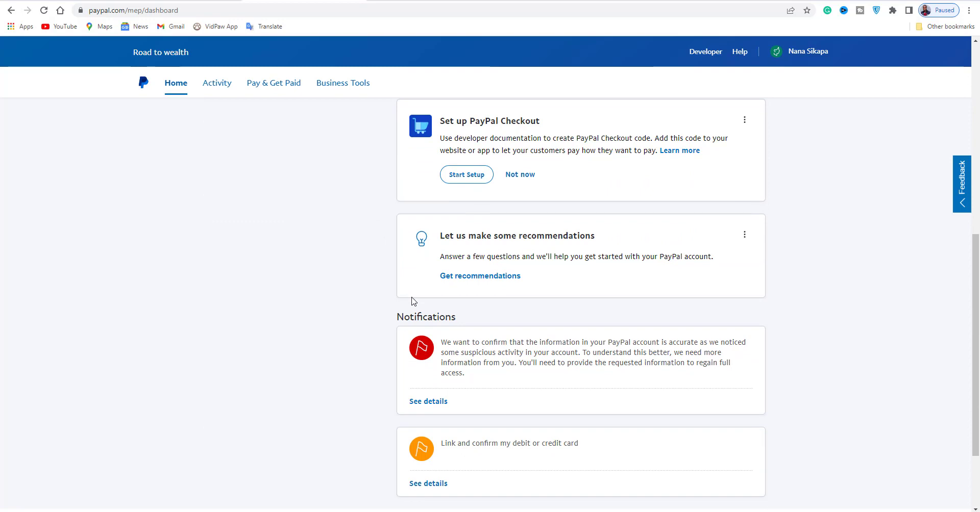
pyautogui.scroll(-1, 414, 296)
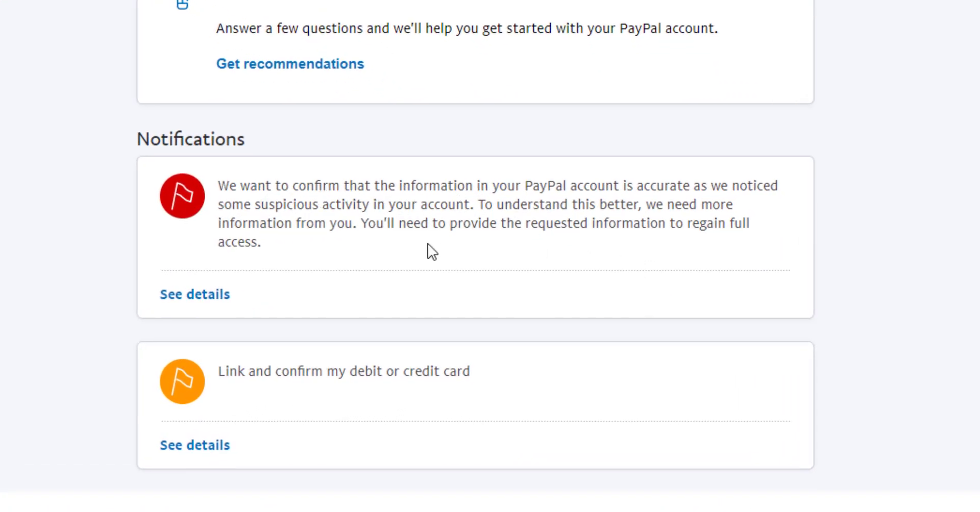
pyautogui.click(206, 293)
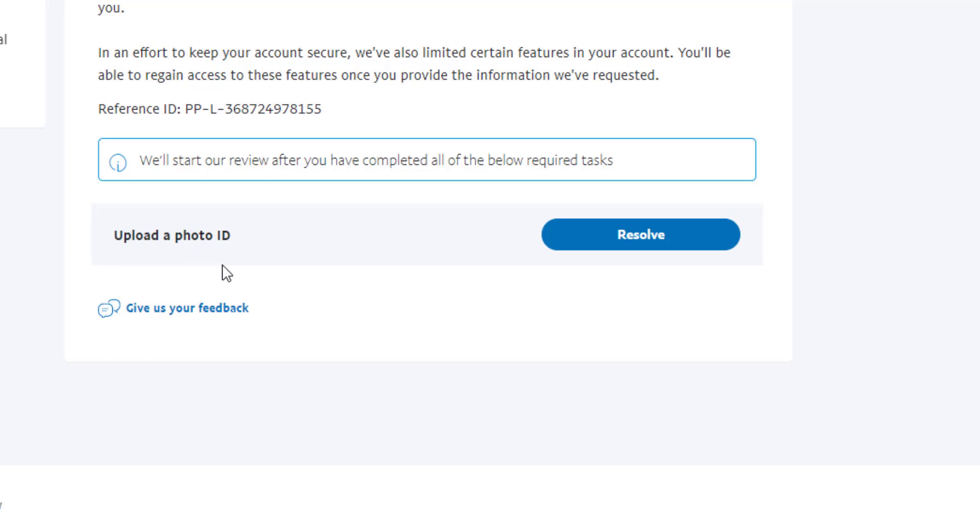
pyautogui.click(571, 235)
pyautogui.click(189, 152)
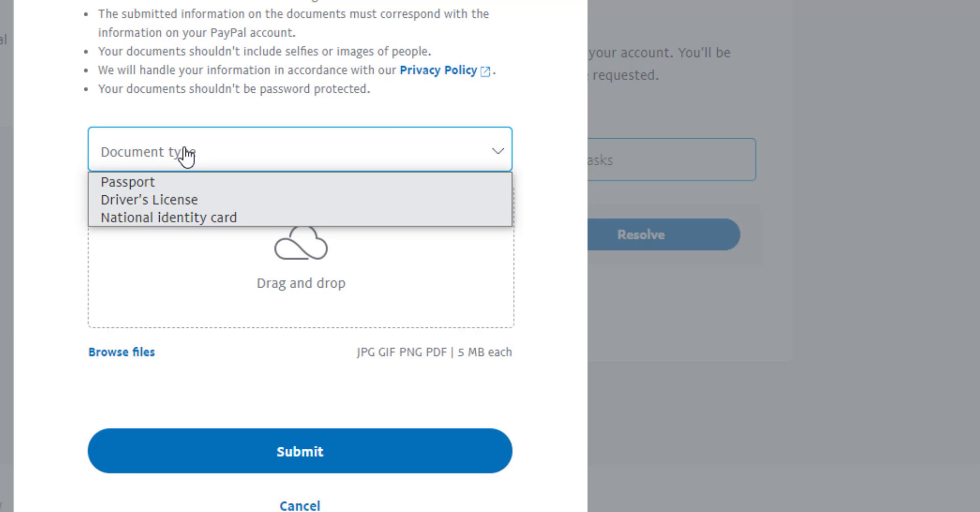
pyautogui.click(191, 218)
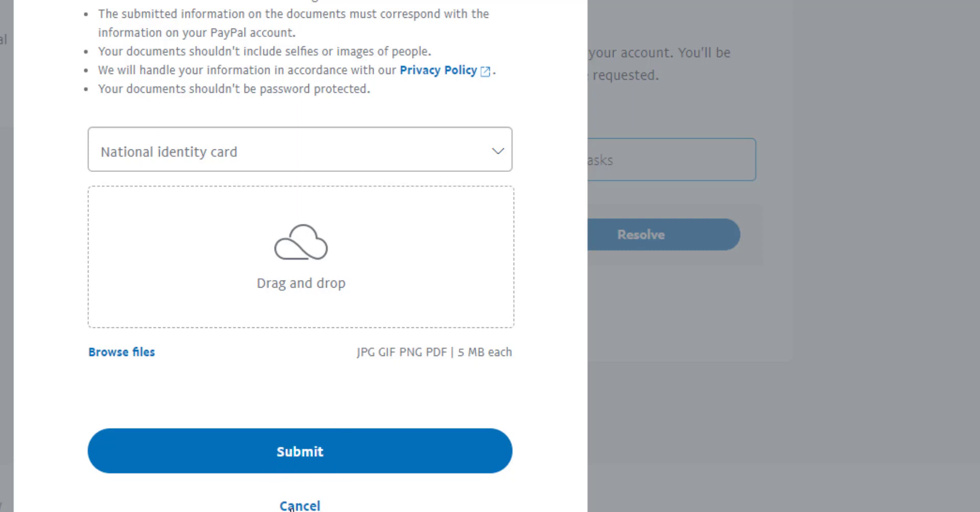
pyautogui.click(301, 506)
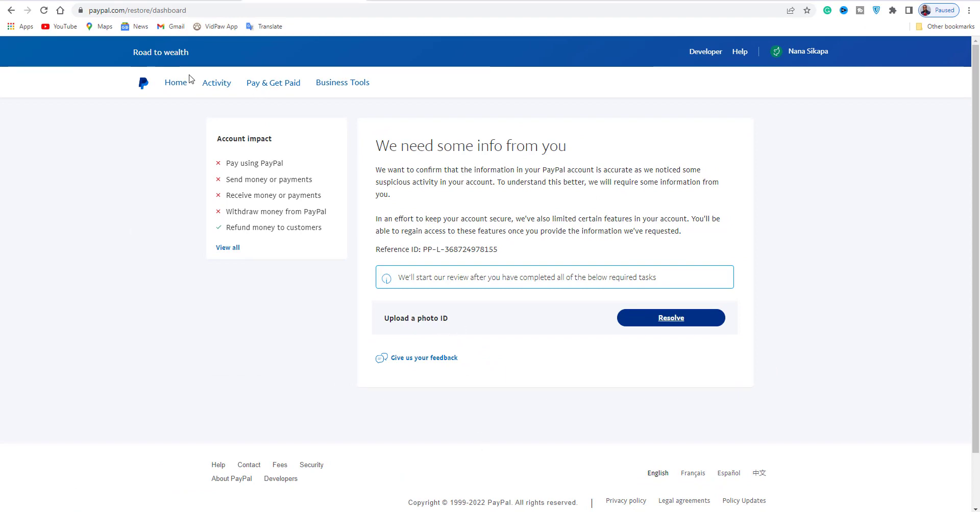
# Step: Return to the business account's home dashboard
pyautogui.click(177, 92)
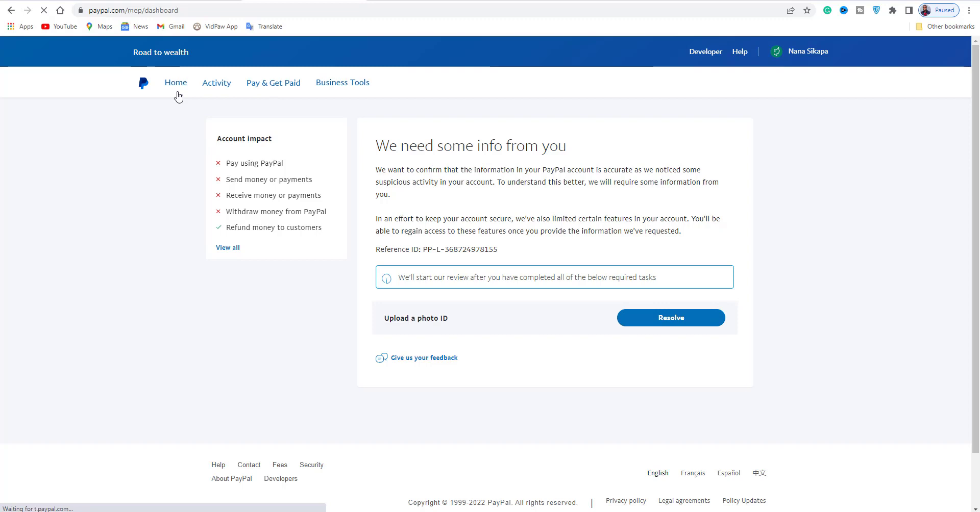